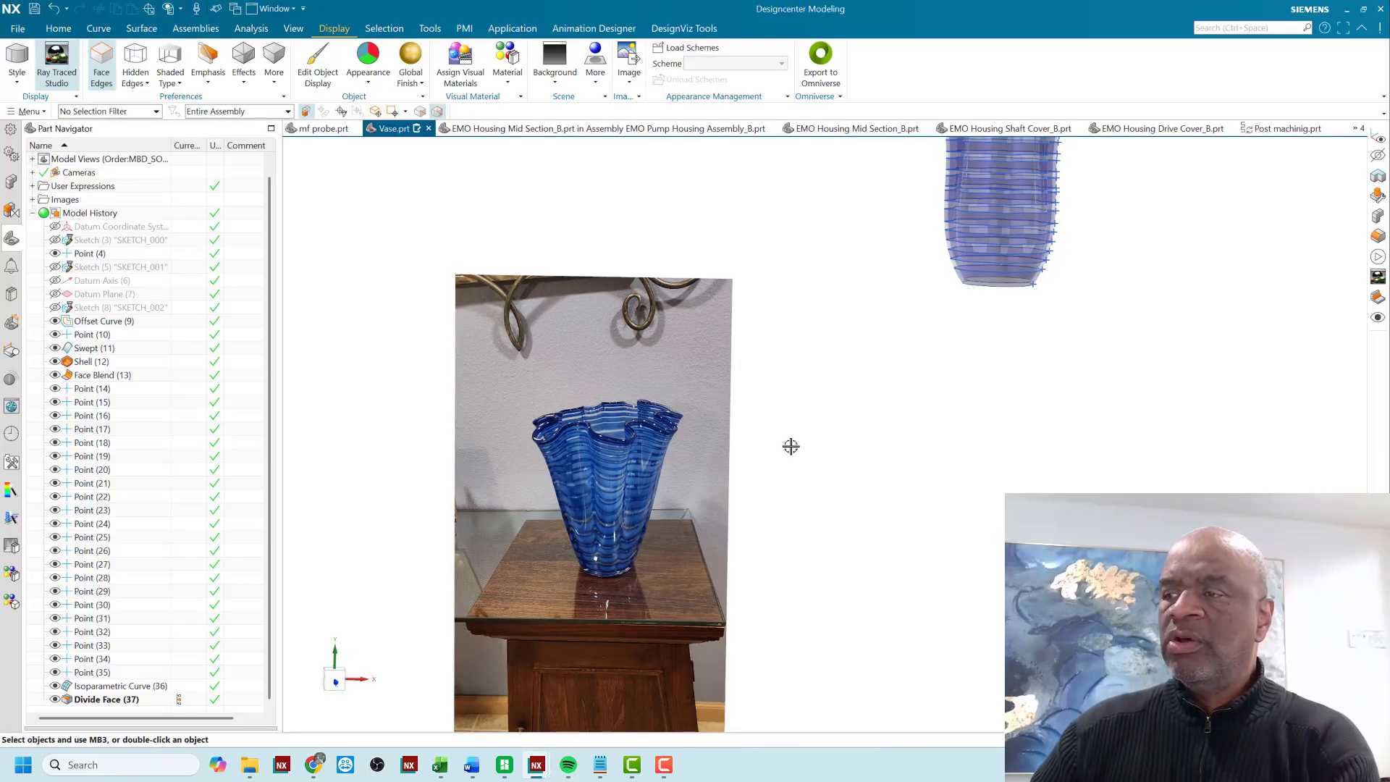
# - Examine the reference photo of the blue glass vase, including its fluted rim and tapered body
pyautogui.moveTo(792, 446); pyautogui.dragTo(771, 447, button='right')
pyautogui.scroll(2, 624, 456)
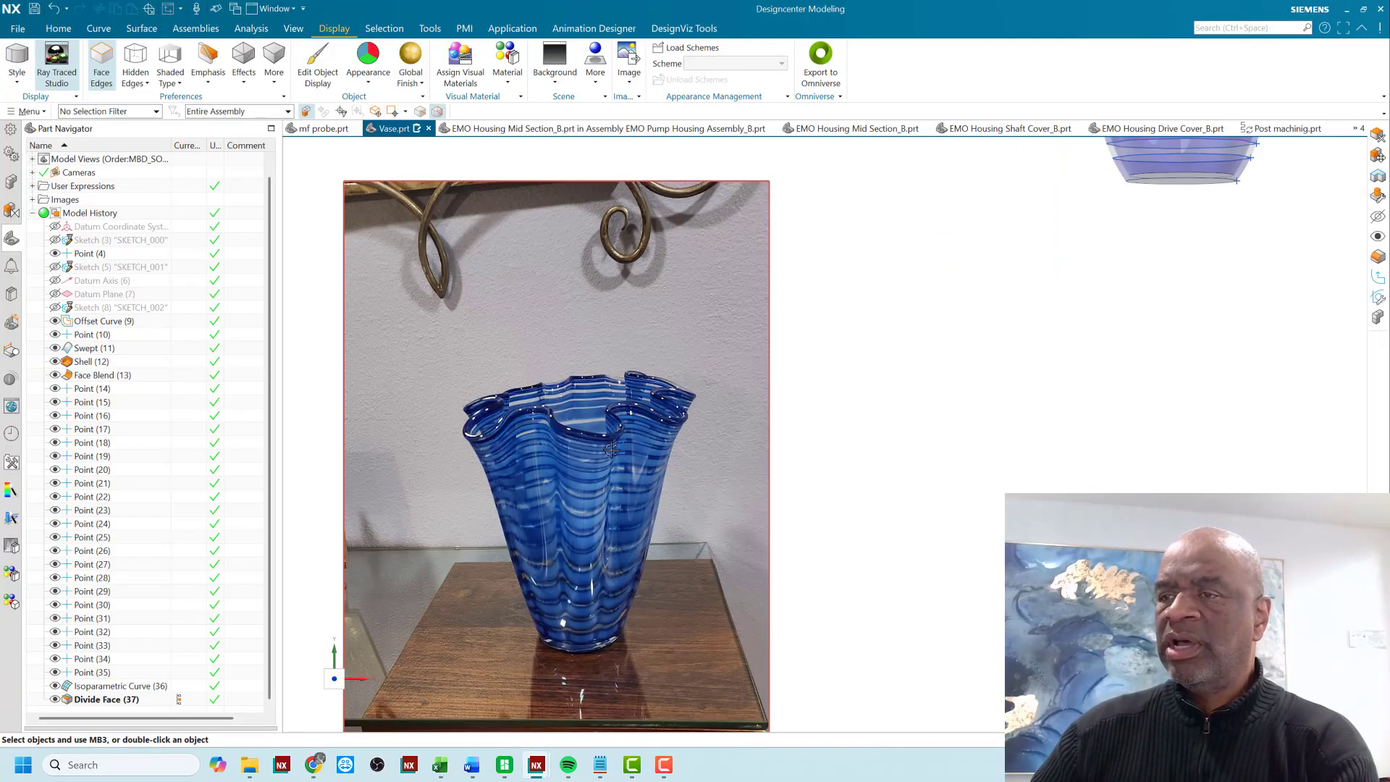
pyautogui.keyDown('shift'); pyautogui.moveTo(708, 529); pyautogui.dragTo(782, 433, button='middle'); pyautogui.keyUp('shift')
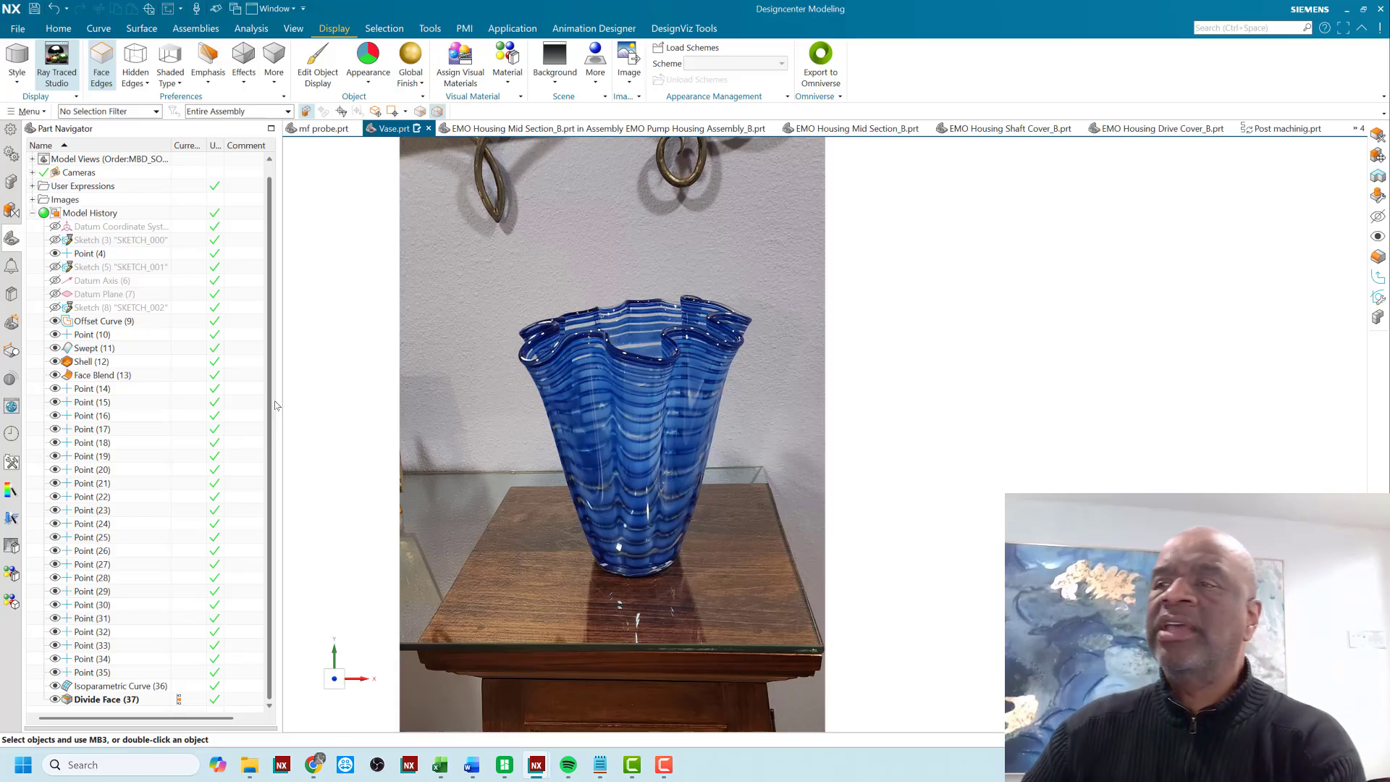
pyautogui.scroll(2, 383, 306)
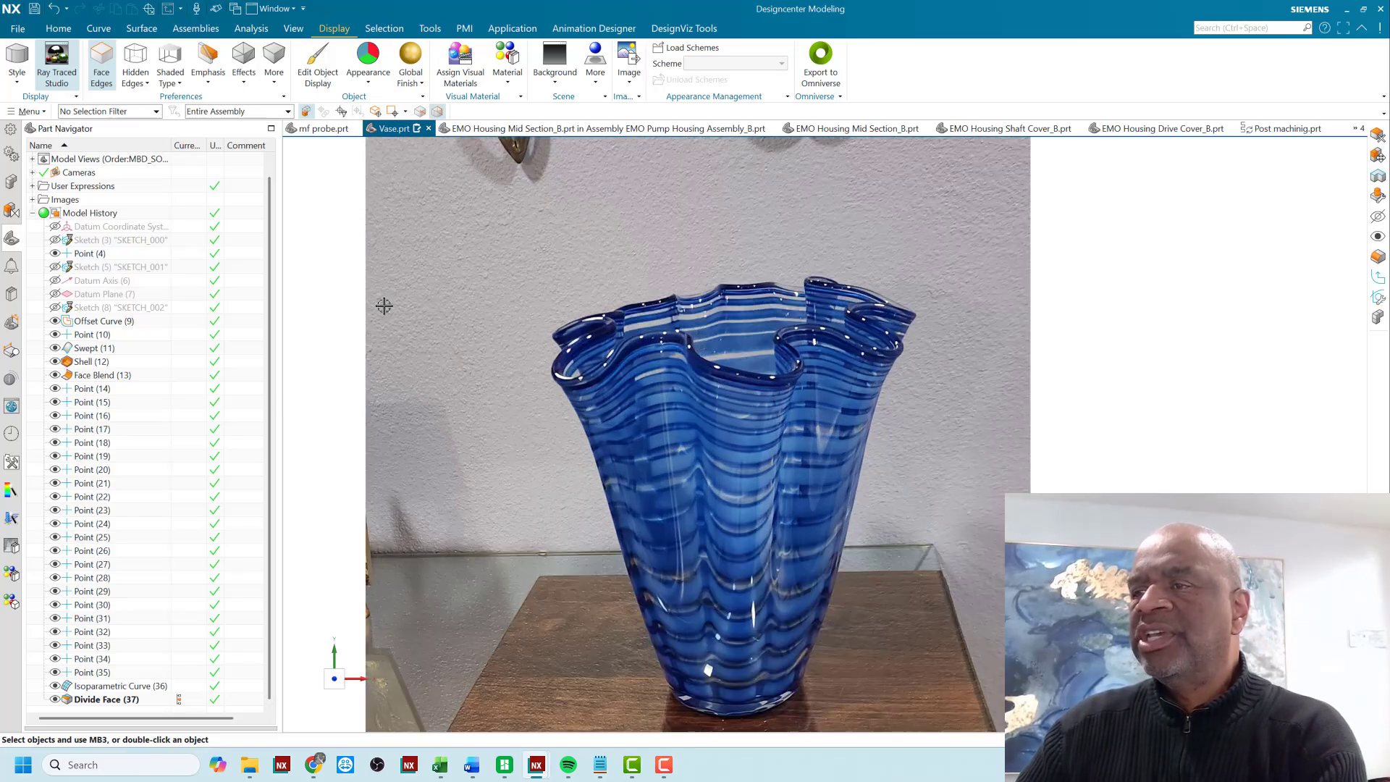
pyautogui.scroll(-3, 374, 345)
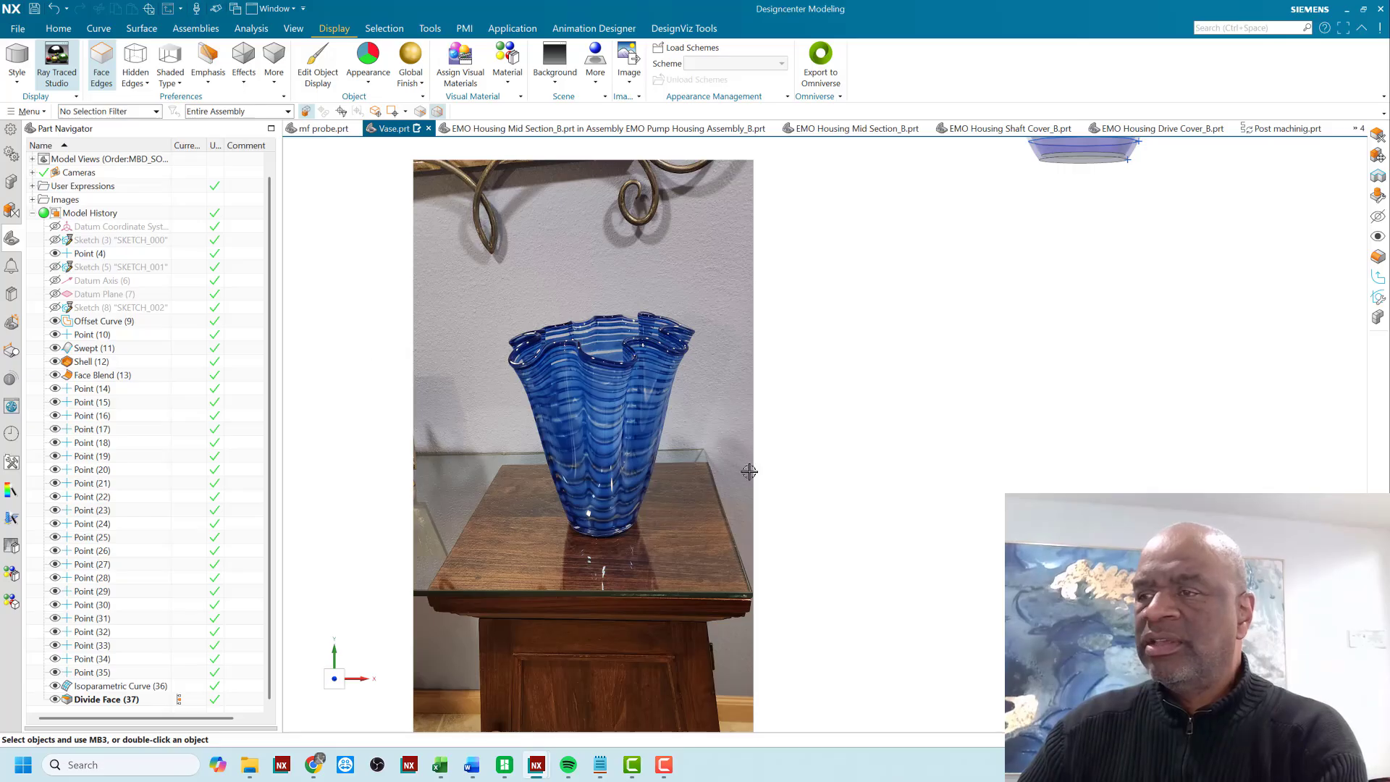
pyautogui.scroll(1, 865, 410)
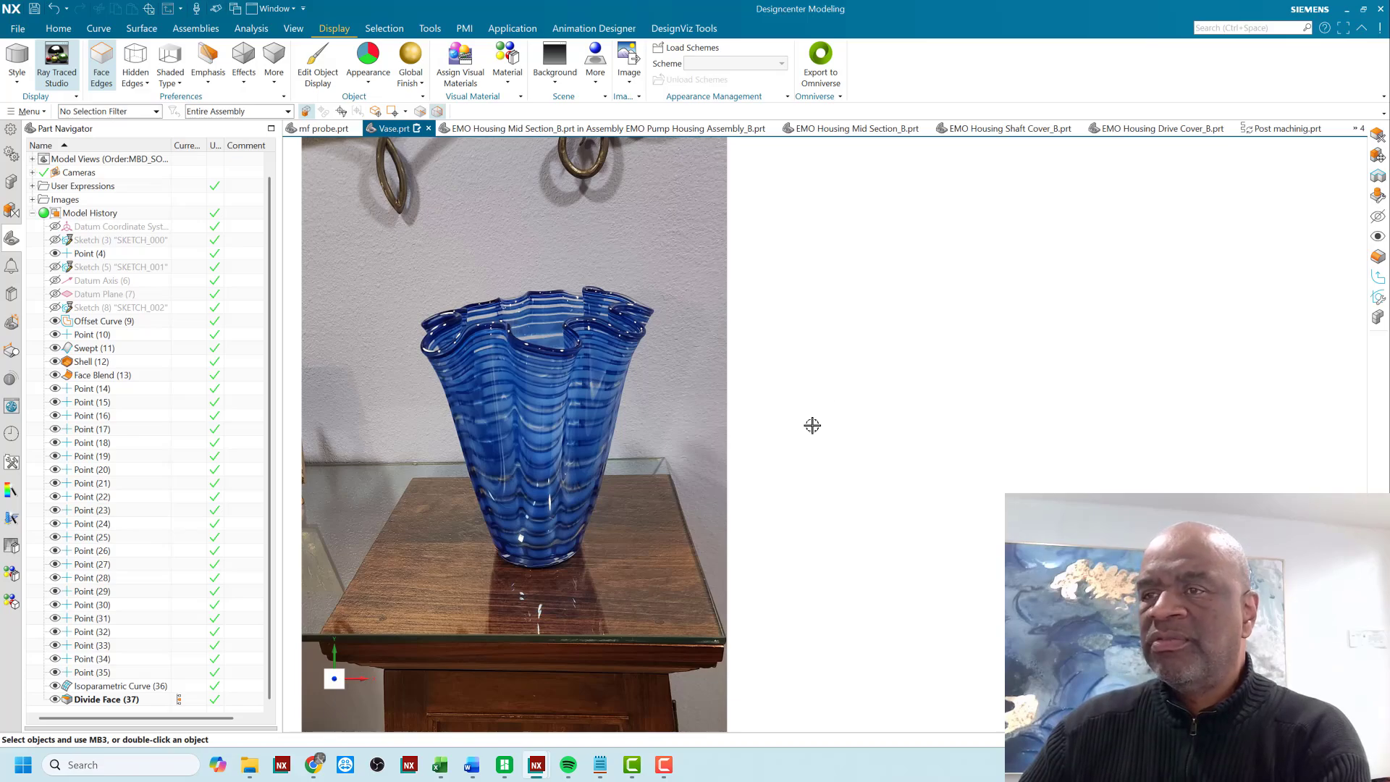
pyautogui.scroll(-3, 795, 410)
pyautogui.scroll(3, 793, 410)
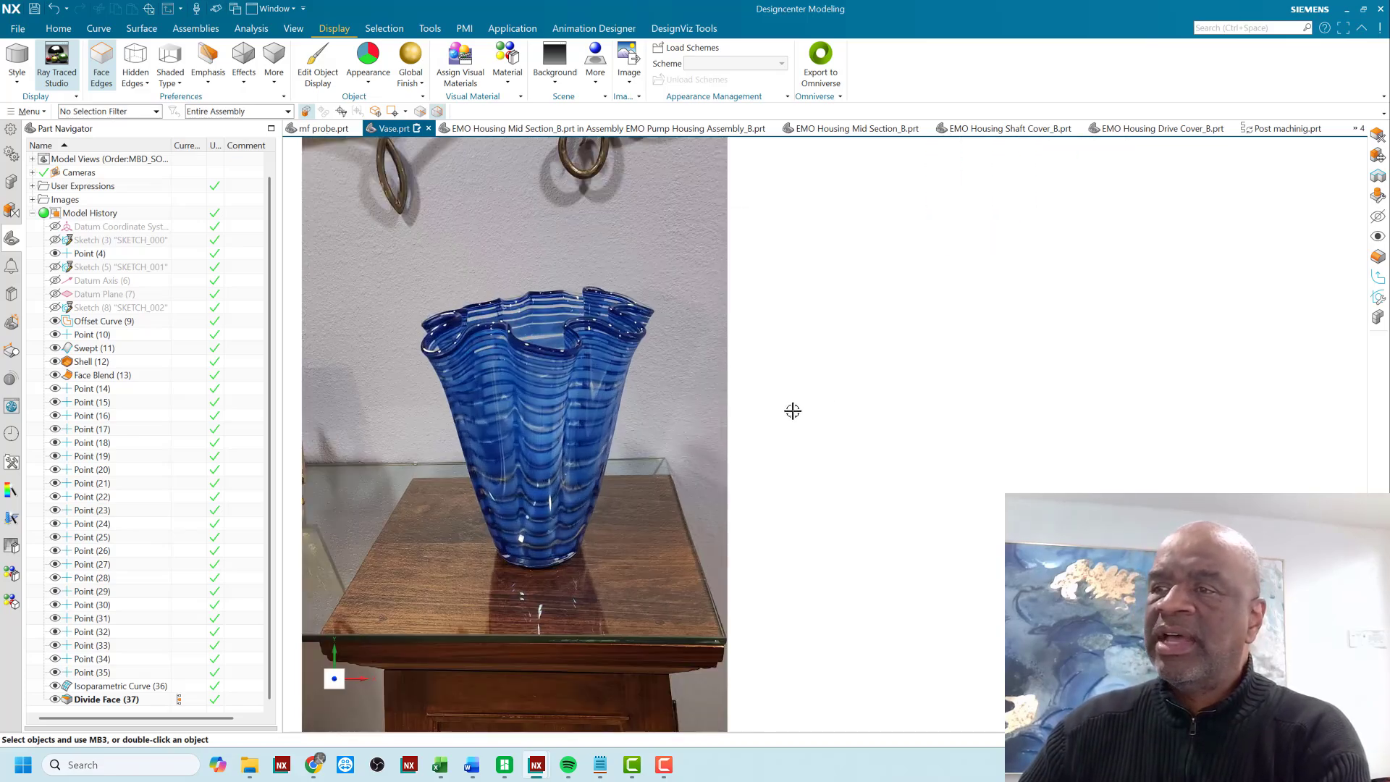
pyautogui.scroll(-3, 794, 402)
pyautogui.scroll(3, 798, 396)
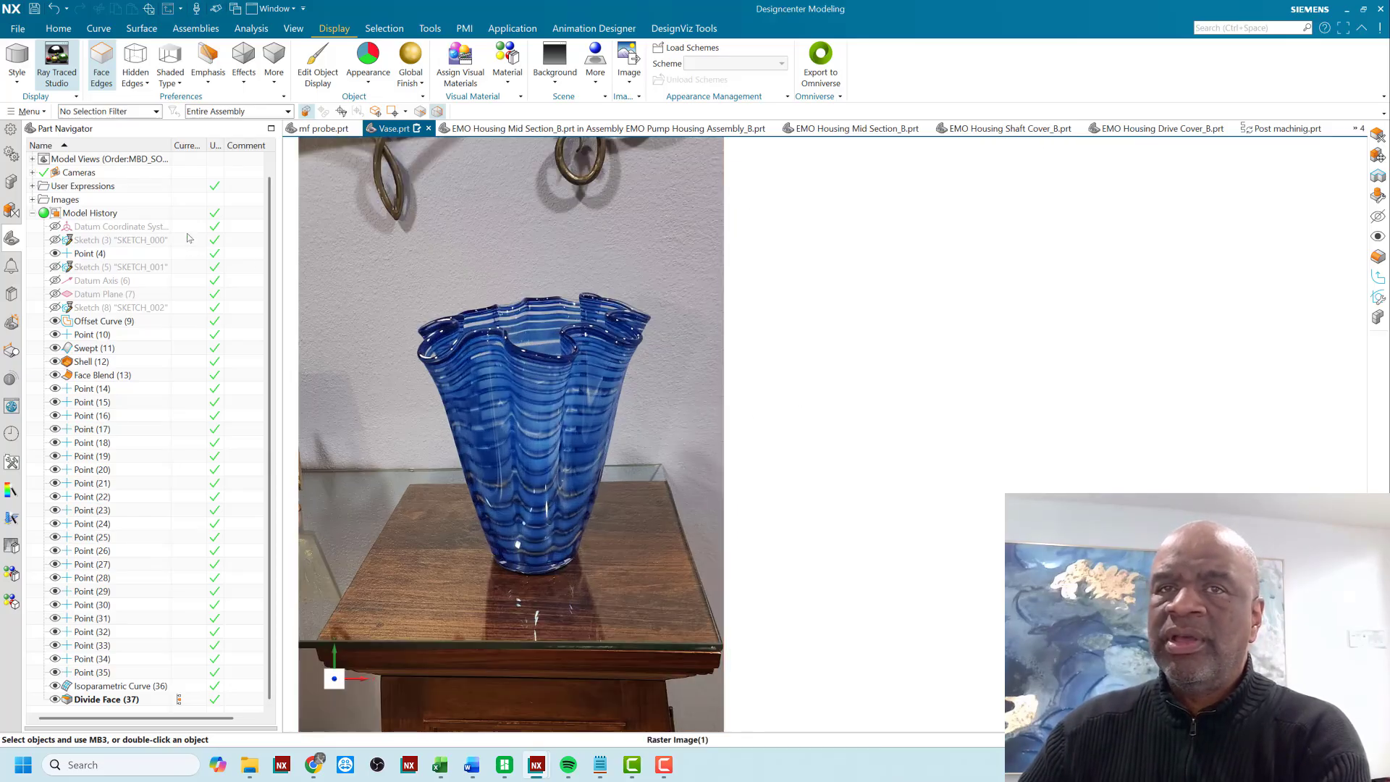
# - Roll the model history back to the datum coordinate system and advance it to the base circle sketch, SKETCH_000
pyautogui.click(189, 229)
pyautogui.scroll(-8, 767, 410)
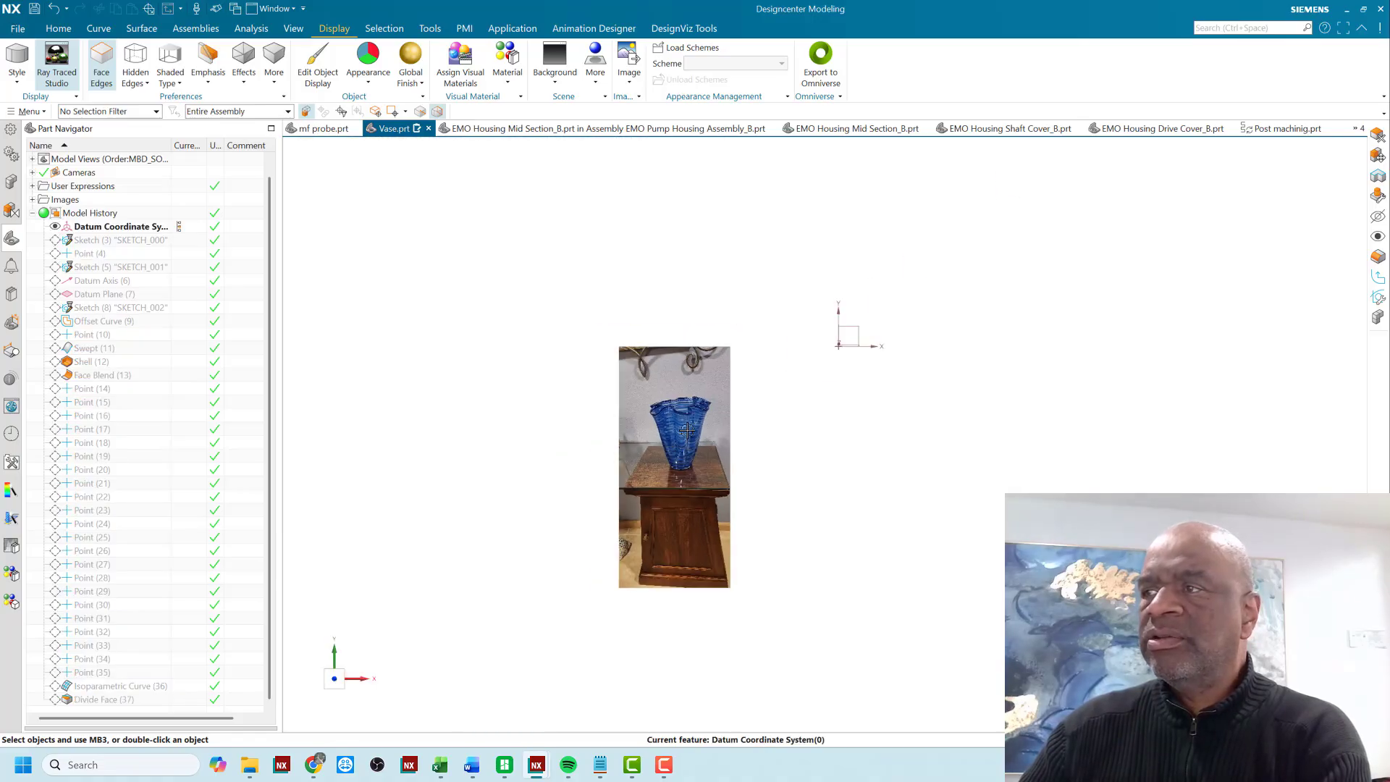
pyautogui.keyDown('shift'); pyautogui.moveTo(819, 425); pyautogui.dragTo(545, 425, button='middle'); pyautogui.keyUp('shift')
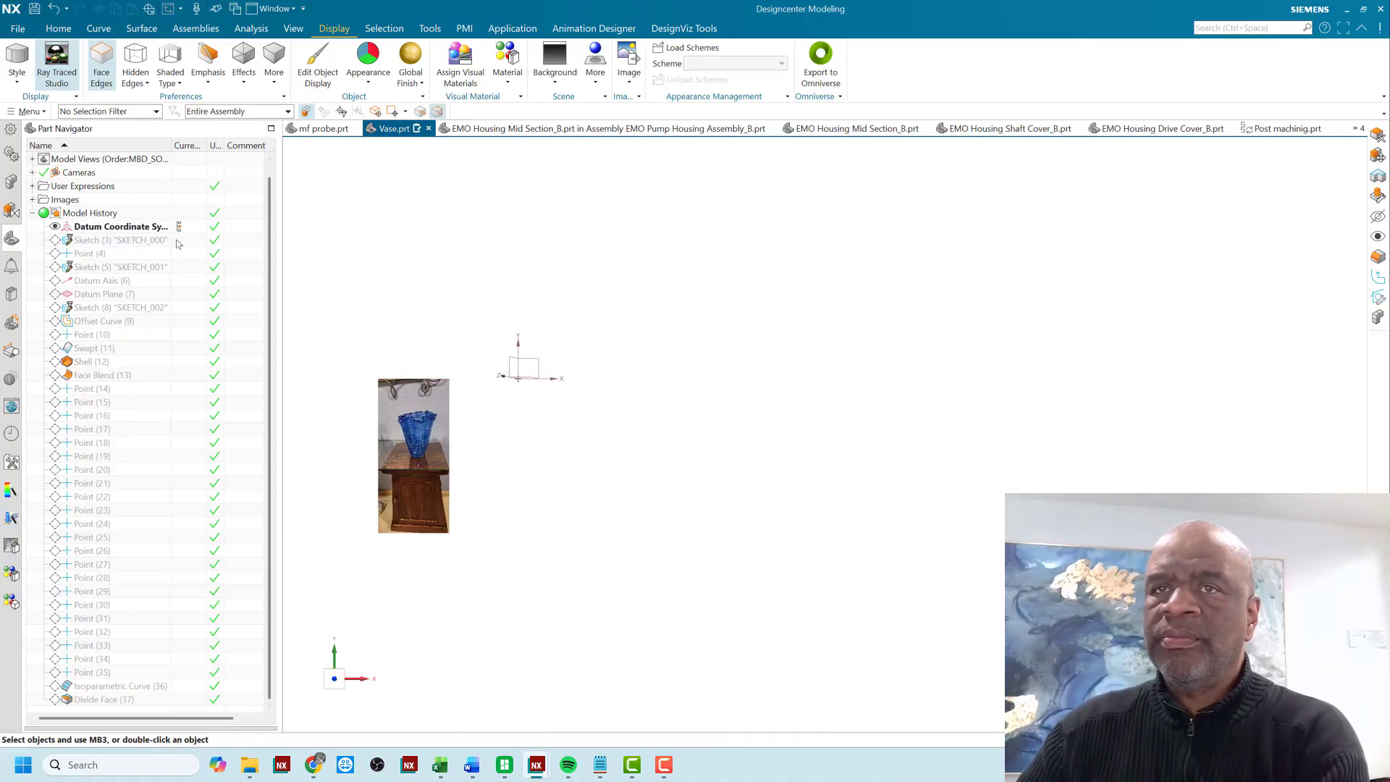
pyautogui.click(178, 244)
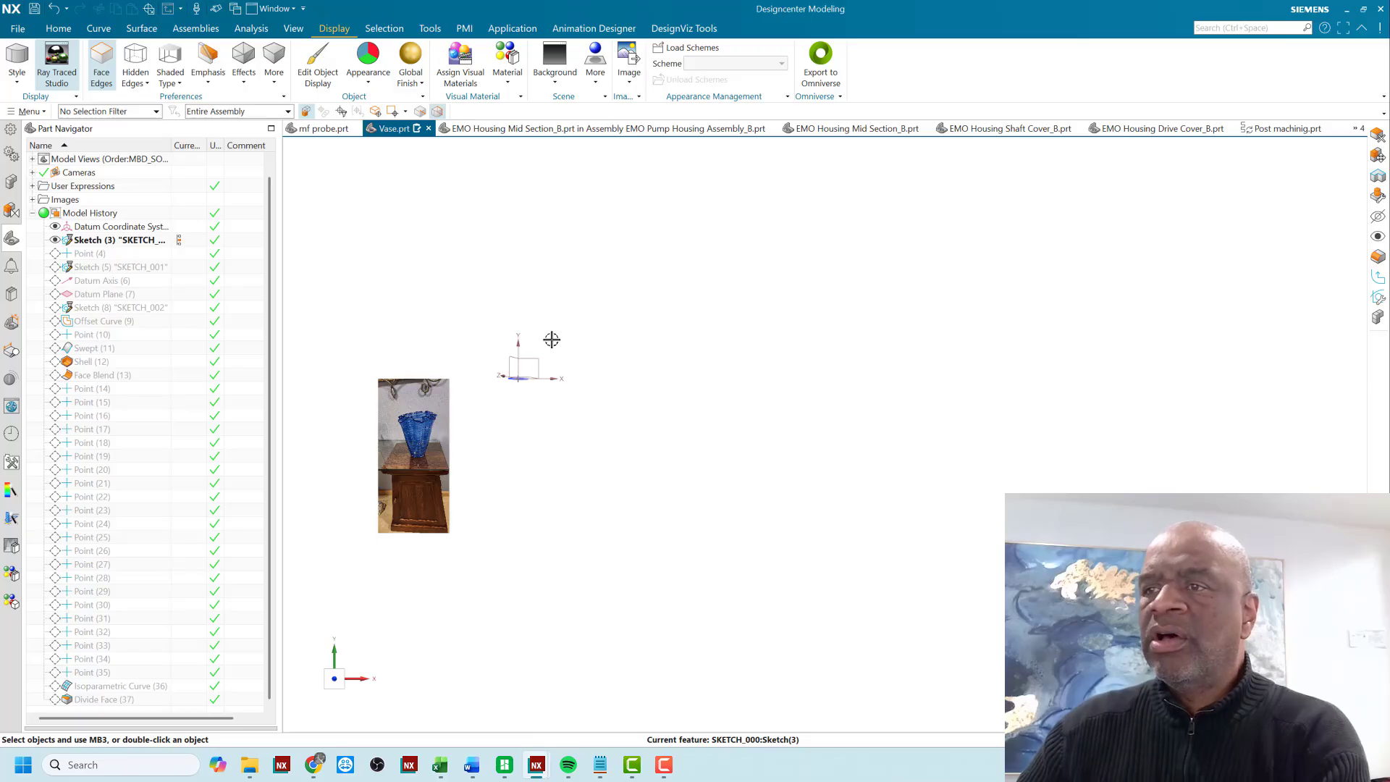
pyautogui.moveTo(552, 339); pyautogui.dragTo(481, 383, button='middle')
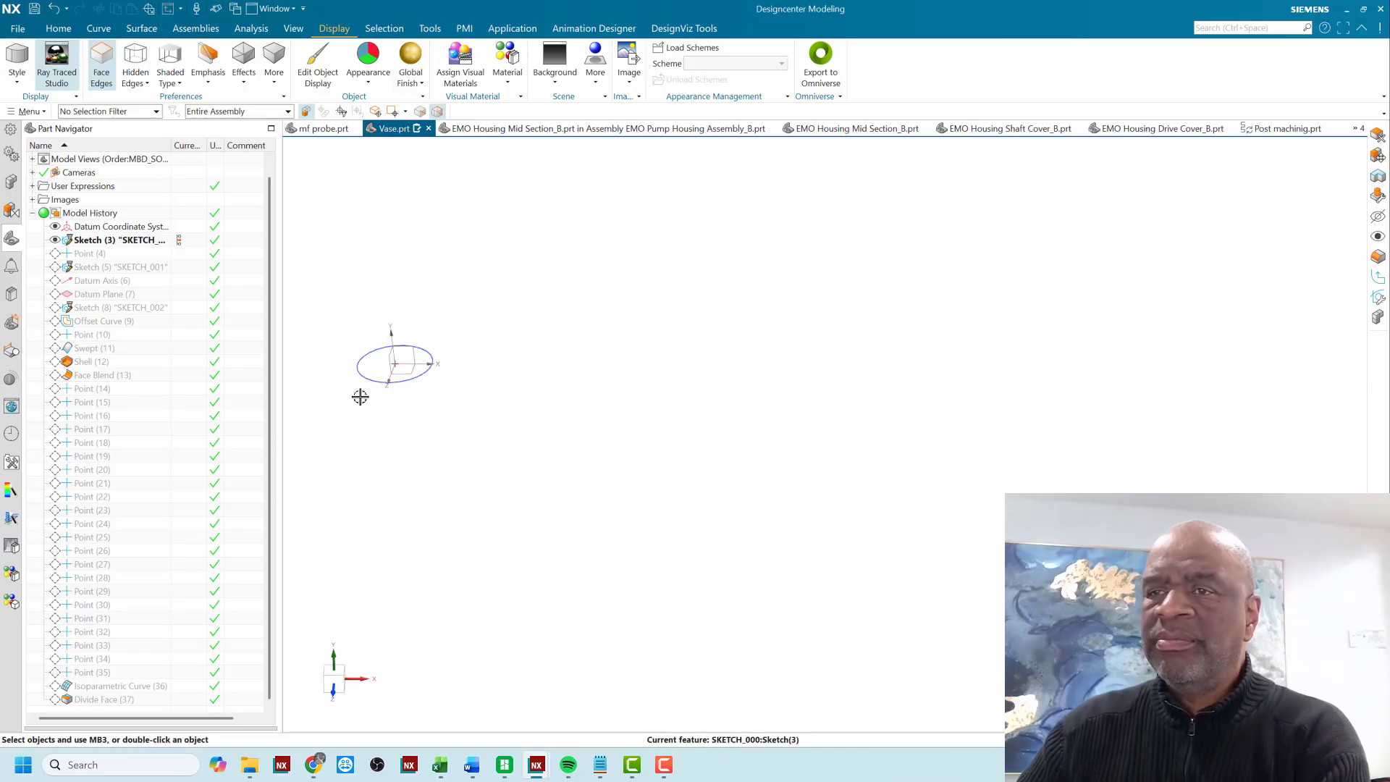
pyautogui.moveTo(360, 397); pyautogui.dragTo(442, 399, button='middle')
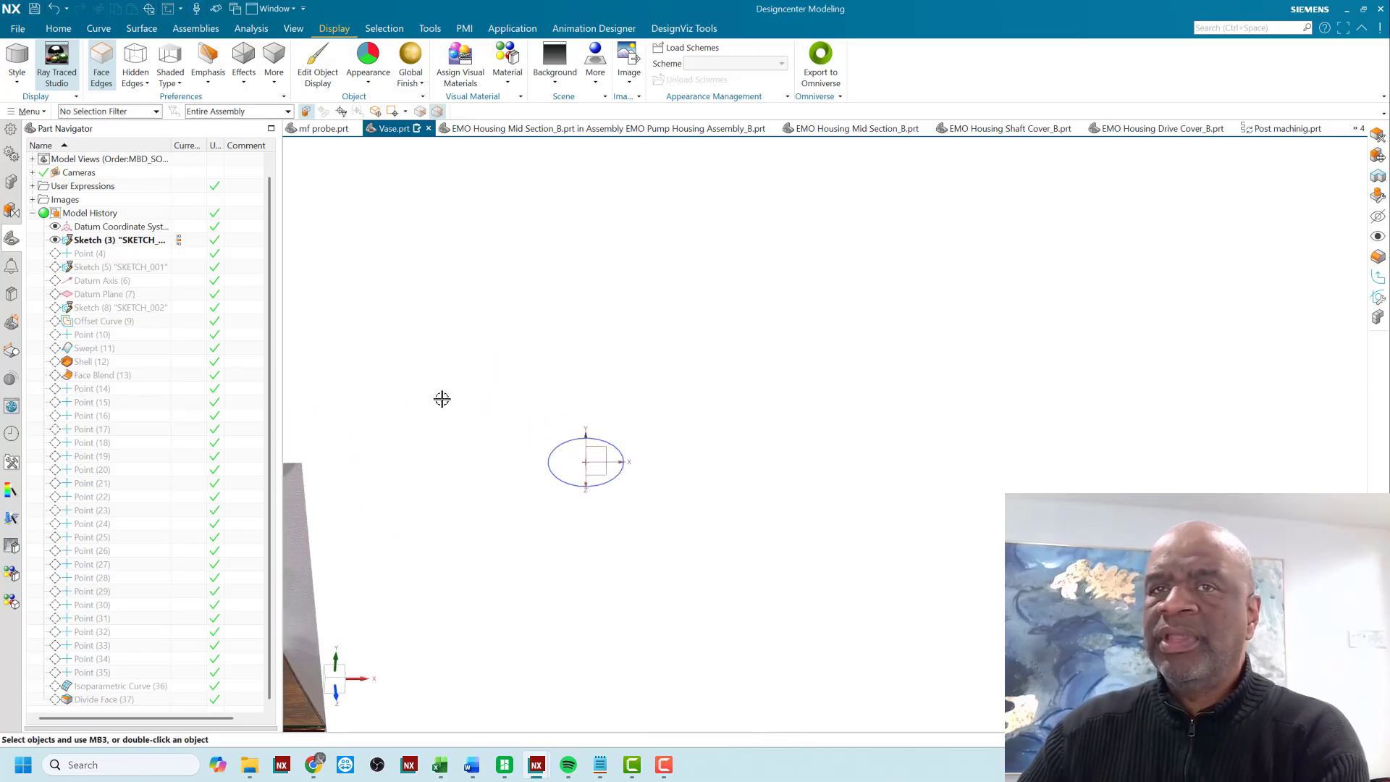
# - Advance the model history through Point (4) to the side-profile sketch SKETCH_001 and compare its curves with the vase photo
pyautogui.click(180, 255)
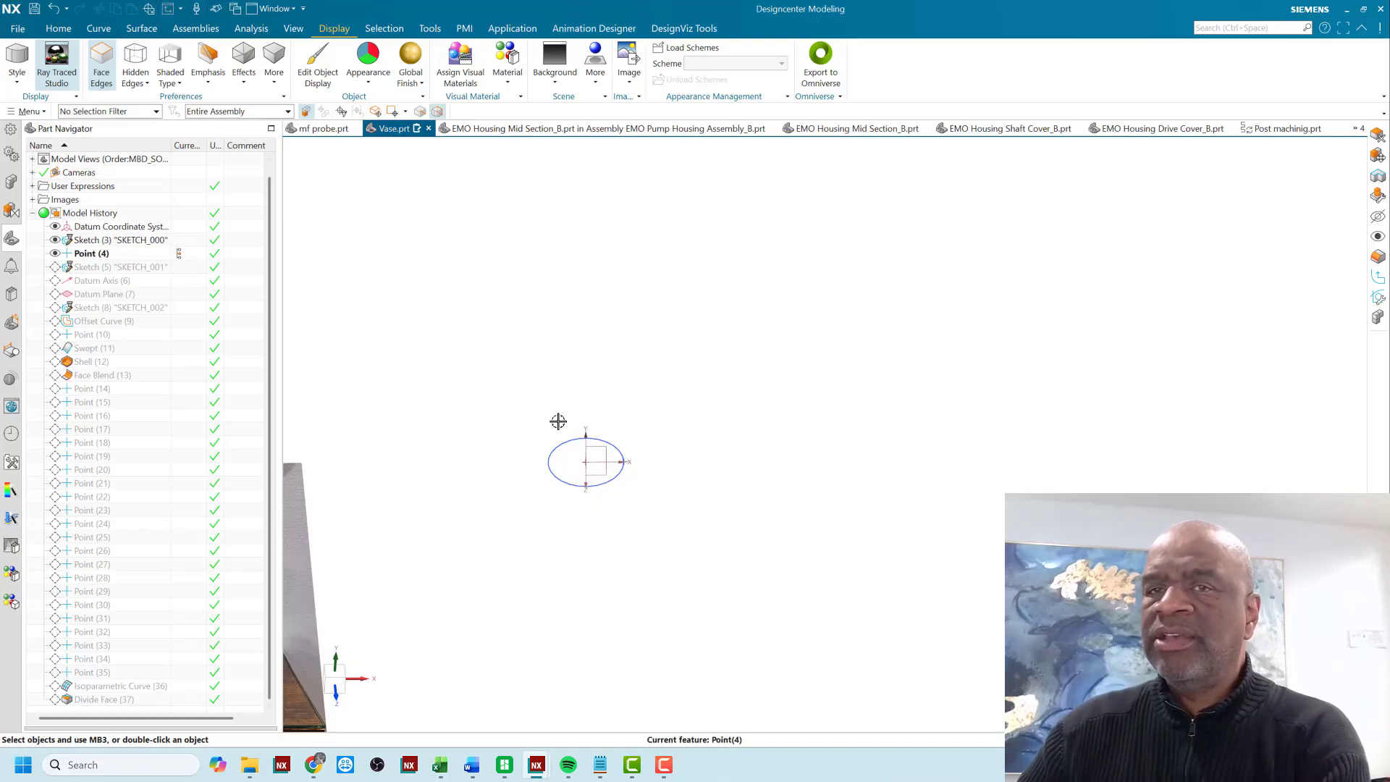
pyautogui.click(190, 269)
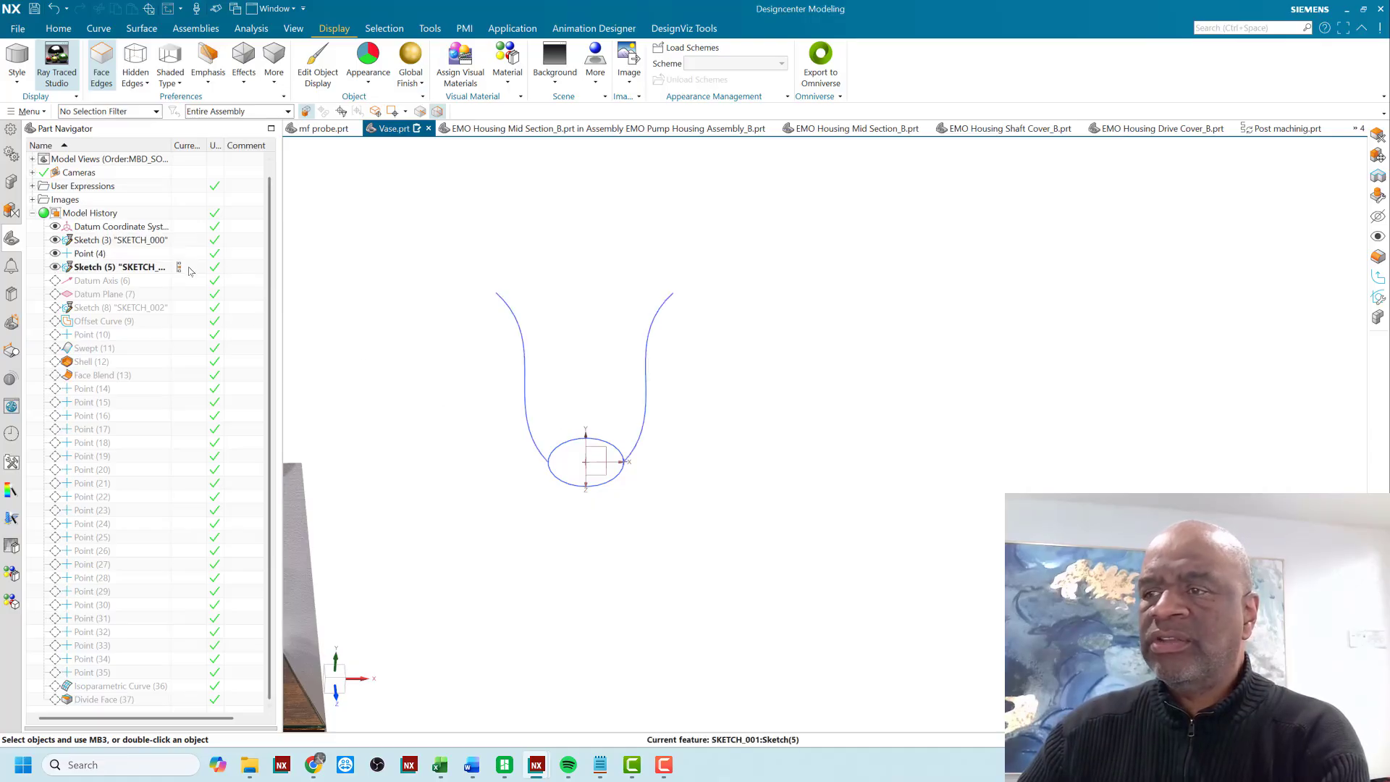
pyautogui.scroll(3, 678, 353)
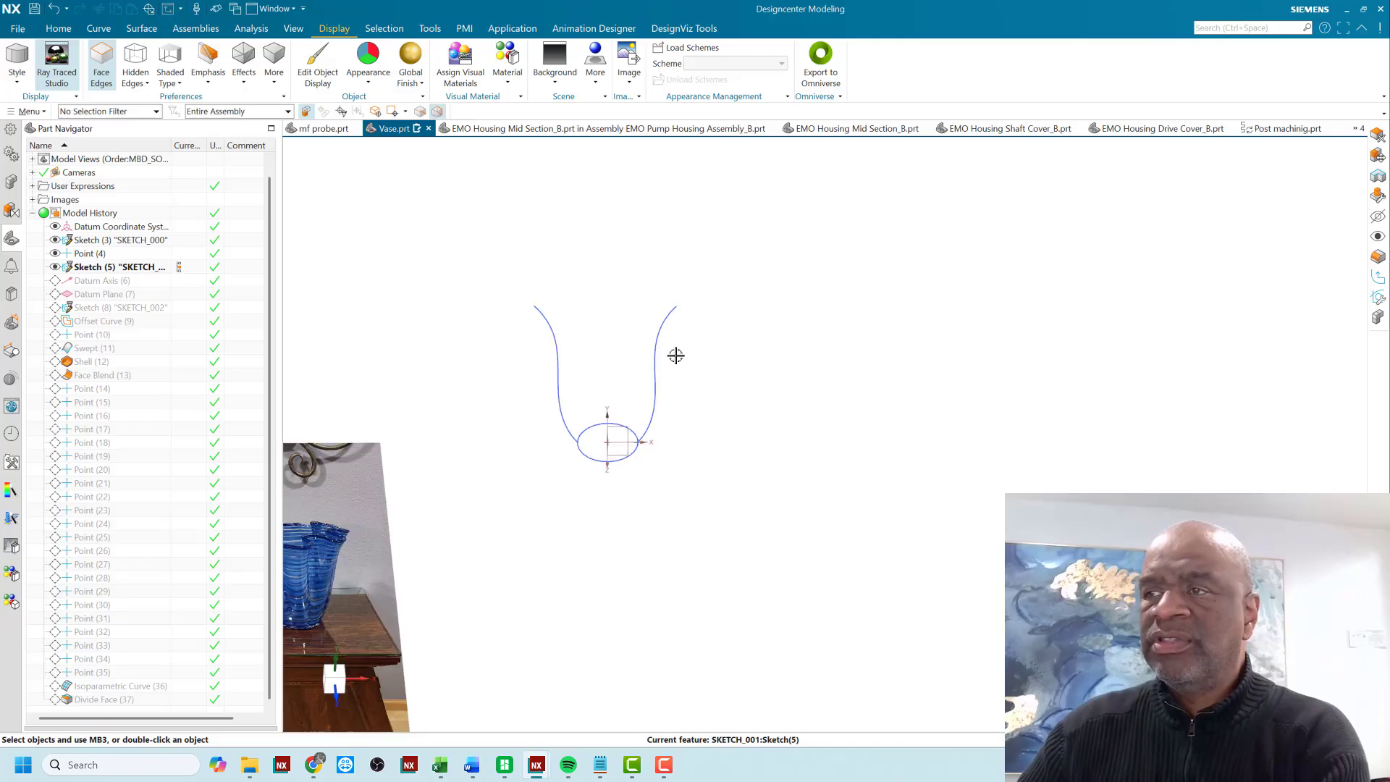
pyautogui.moveTo(697, 471)
pyautogui.mouseDown(button='middle')
pyautogui.moveTo(695, 453)
pyautogui.moveTo(670, 459)
pyautogui.mouseUp(button='middle')
pyautogui.scroll(-6, 749, 370)
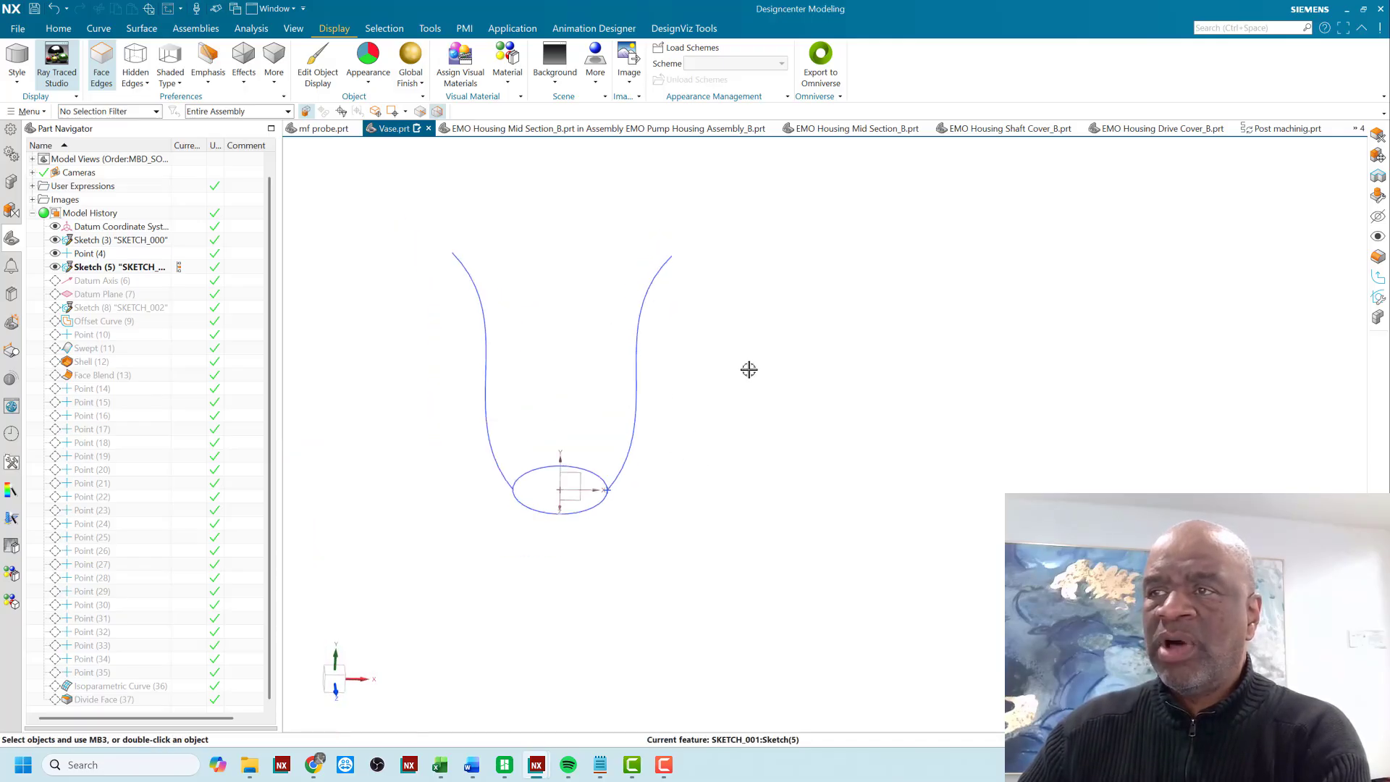
pyautogui.scroll(5, 604, 462)
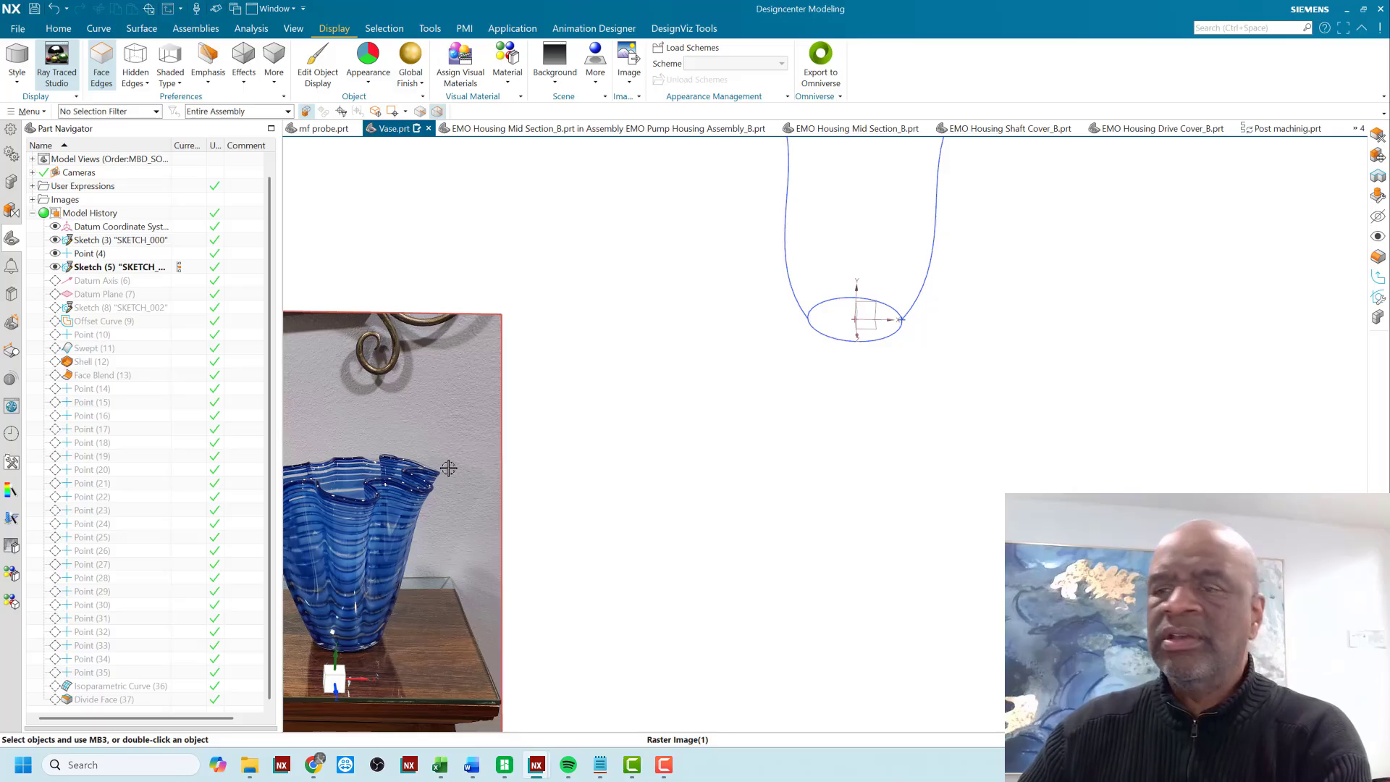
pyautogui.scroll(-1, 528, 426)
pyautogui.moveTo(457, 459)
pyautogui.mouseDown(button='middle')
pyautogui.moveTo(458, 447)
pyautogui.moveTo(455, 460)
pyautogui.mouseUp(button='middle')
pyautogui.scroll(2, 444, 459)
pyautogui.scroll(-3, 443, 464)
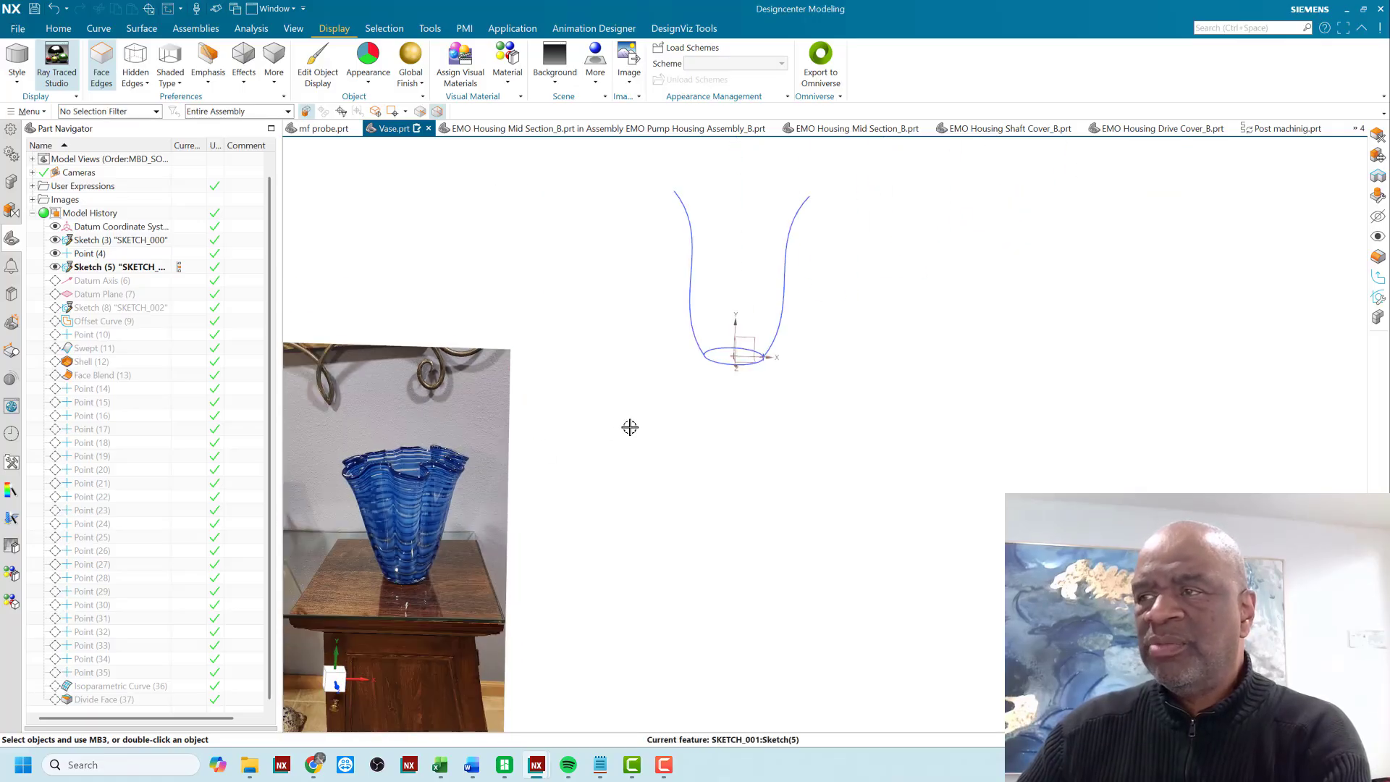
pyautogui.moveTo(654, 413)
pyautogui.keyDown('shift'); pyautogui.mouseDown(button='middle')
pyautogui.moveTo(612, 471)
pyautogui.moveTo(537, 493)
pyautogui.mouseUp(button='middle'); pyautogui.keyUp('shift')
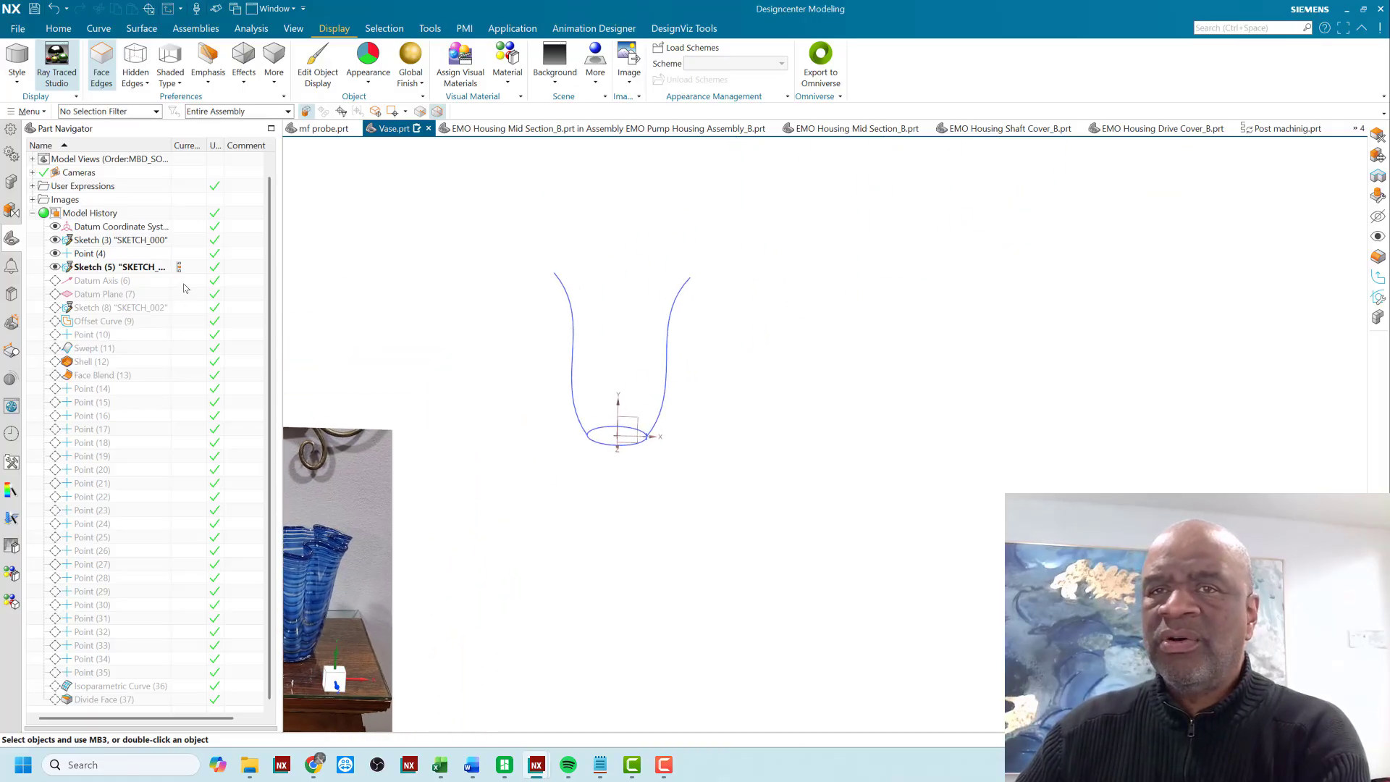
# - Advance the model history through Datum Axis (6) and Datum Plane (7) to the upper circle sketch, SKETCH_002
pyautogui.click(184, 283)
pyautogui.click(180, 294)
pyautogui.moveTo(428, 323)
pyautogui.mouseDown(button='middle')
pyautogui.moveTo(415, 351)
pyautogui.moveTo(451, 397)
pyautogui.mouseUp(button='middle')
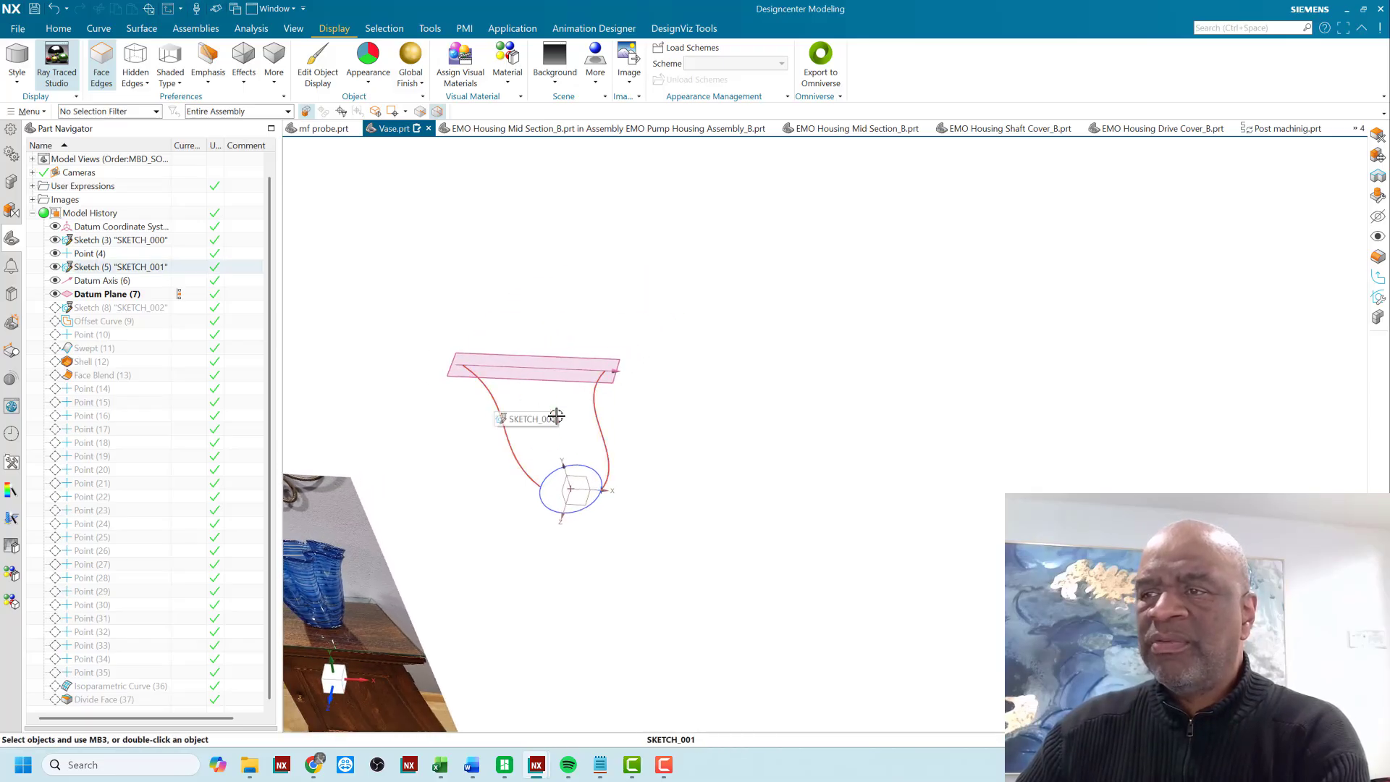
pyautogui.click(180, 308)
pyautogui.moveTo(424, 396)
pyautogui.mouseDown(button='middle')
pyautogui.moveTo(440, 398)
pyautogui.moveTo(545, 272)
pyautogui.mouseUp(button='middle')
pyautogui.moveTo(612, 549); pyautogui.dragTo(611, 525, button='middle')
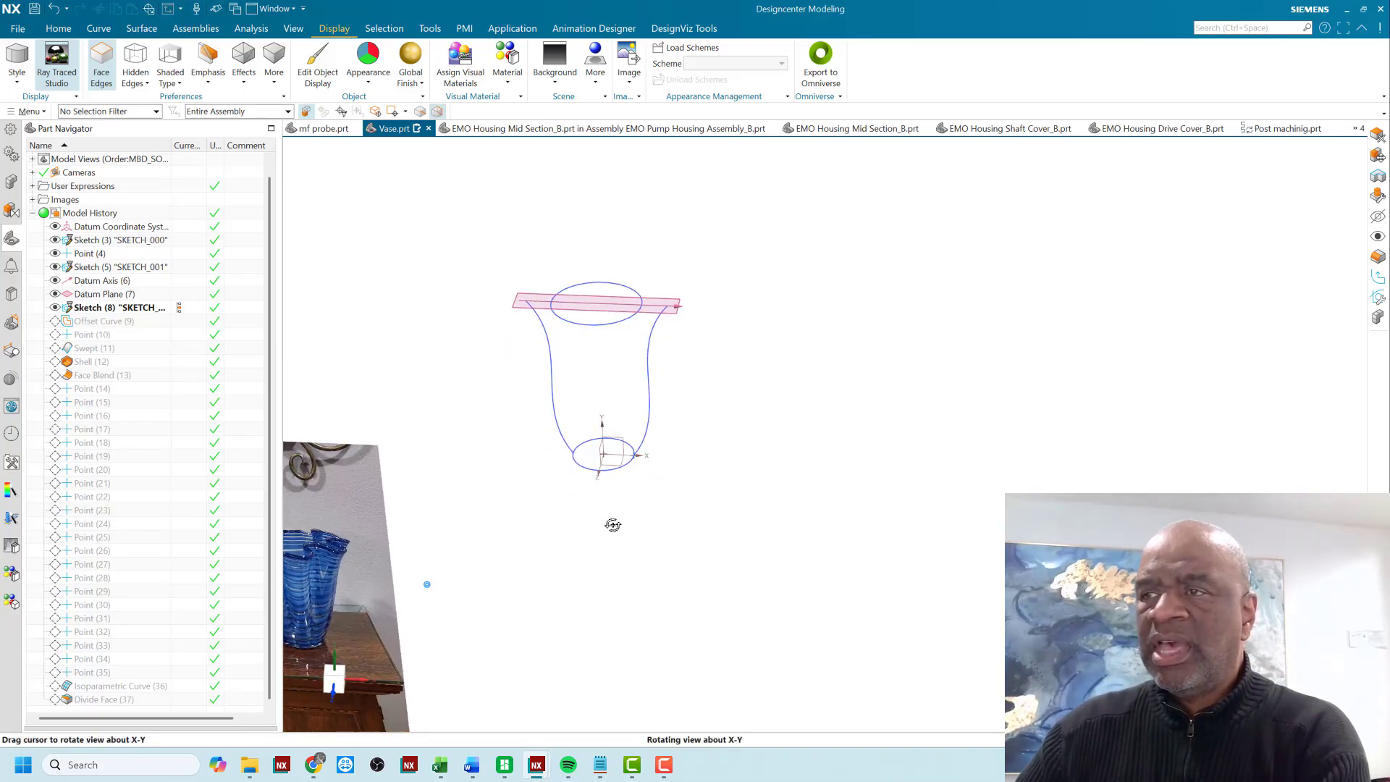
# - Open the upper circle sketch SKETCH_002 to inspect its circle and dimension, and finish the sketch without changes
pyautogui.doubleClick(594, 327)
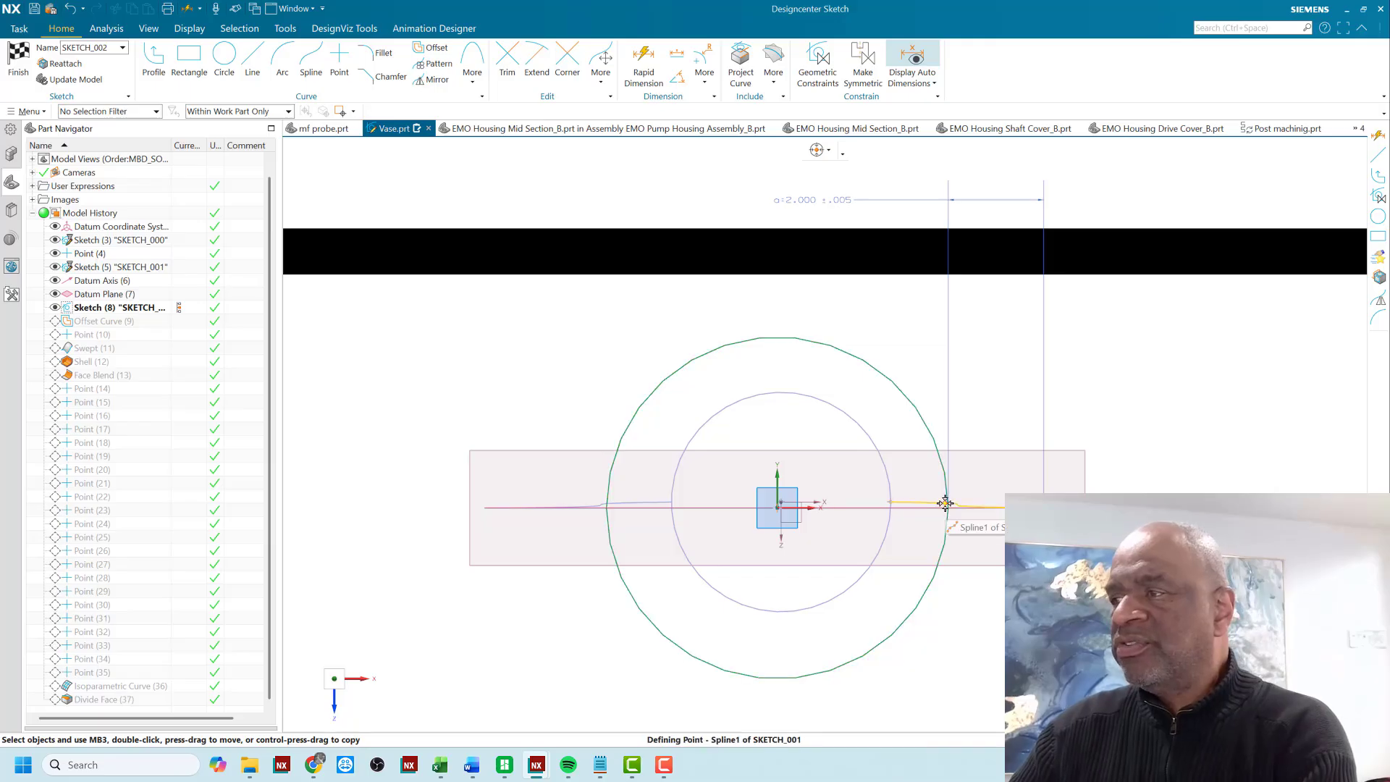
pyautogui.click(182, 321)
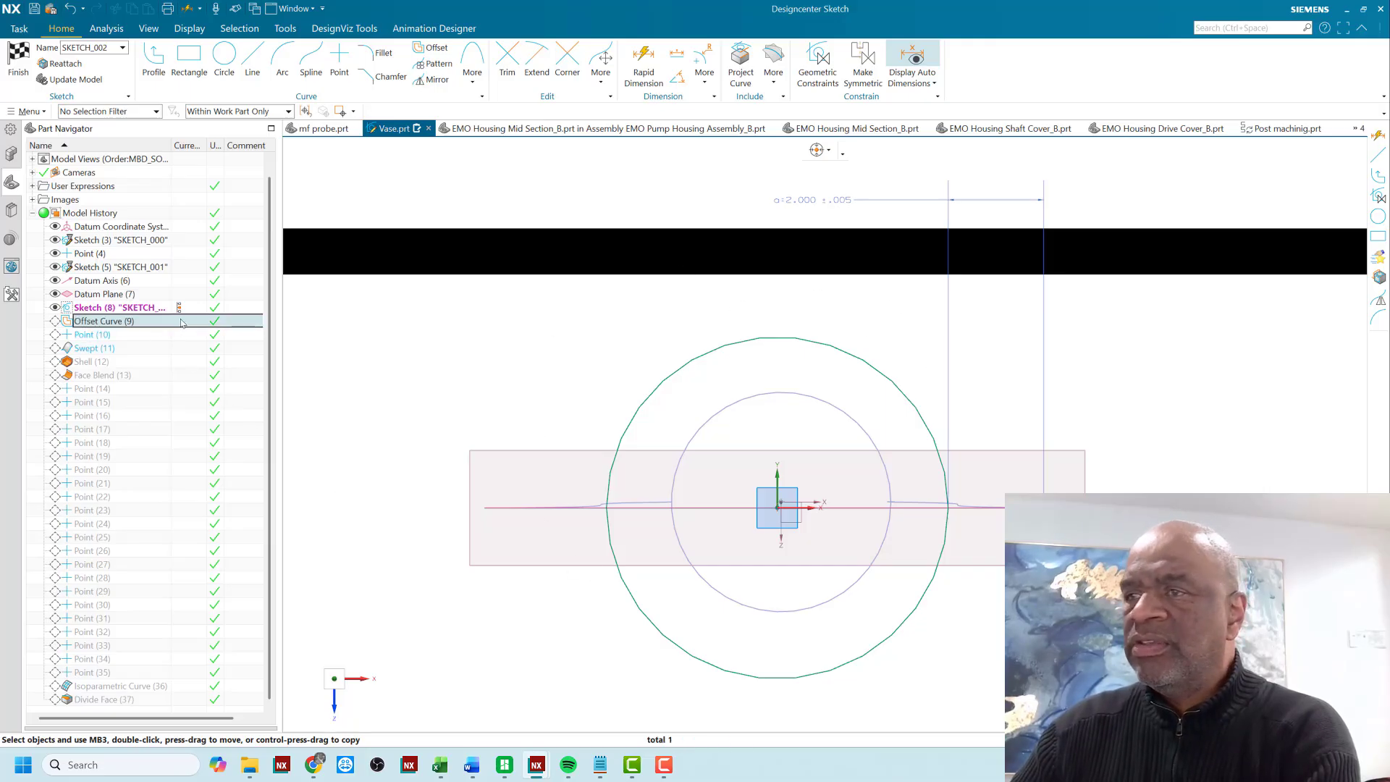
pyautogui.click(18, 67)
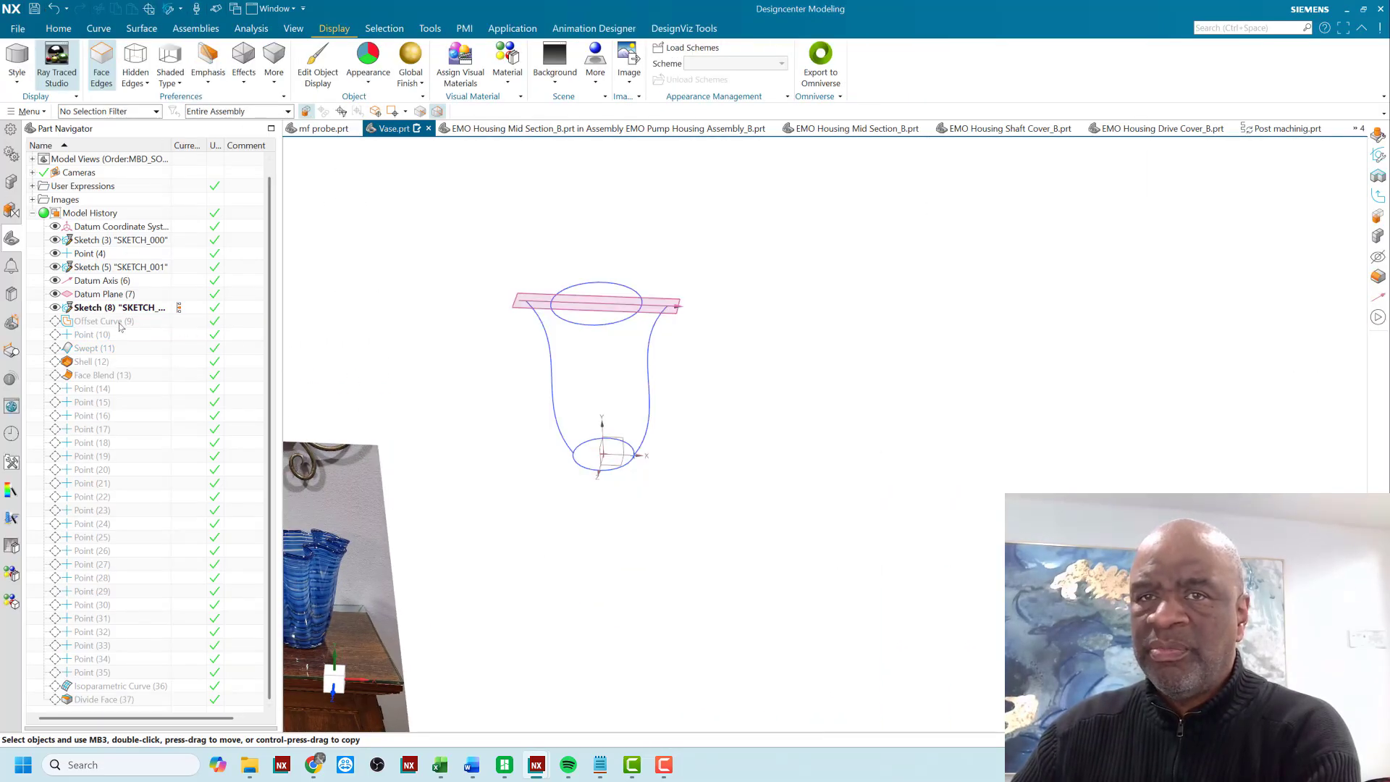
# - Advance the model history to Offset Curve (9) and examine the wavy rim curve around the upper circle
pyautogui.click(177, 323)
pyautogui.scroll(6, 651, 297)
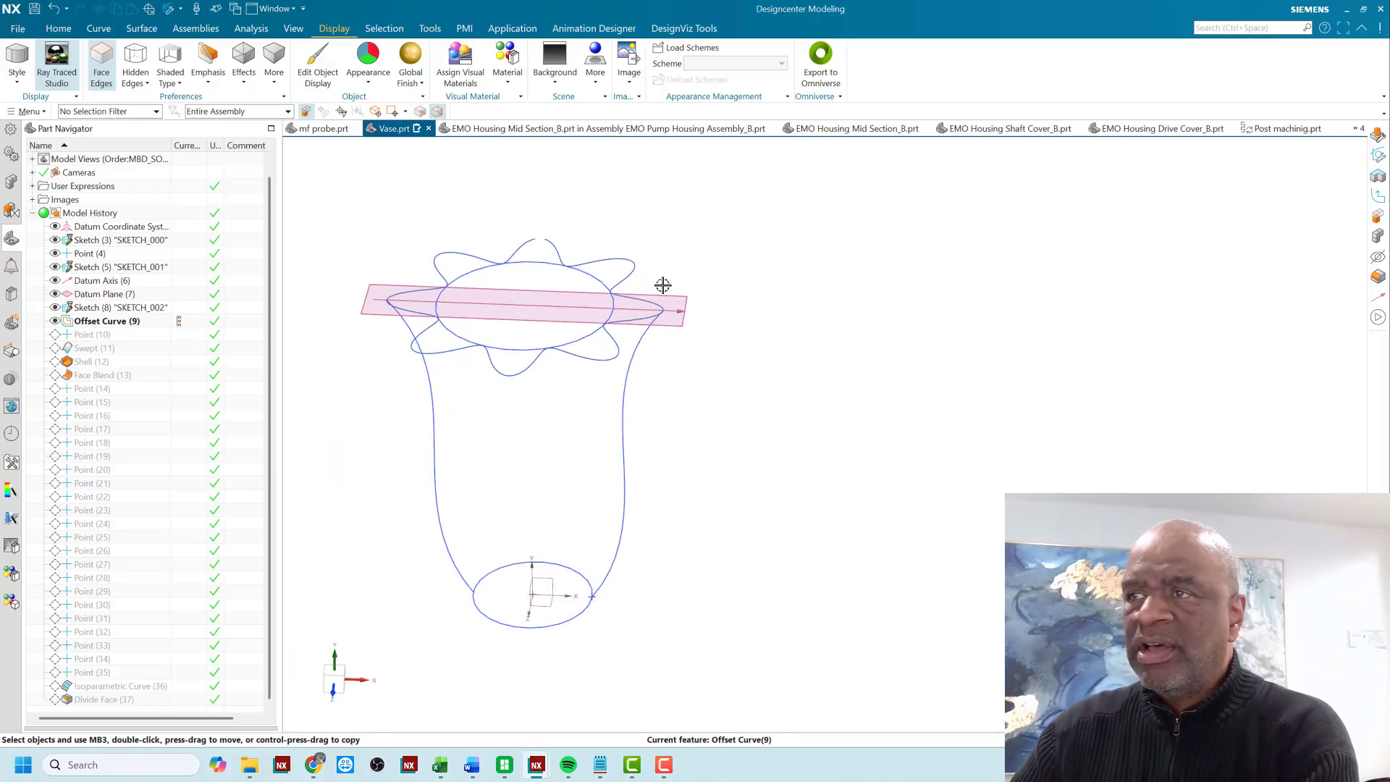
pyautogui.moveTo(662, 297); pyautogui.dragTo(671, 332, button='middle')
pyautogui.scroll(-3, 688, 350)
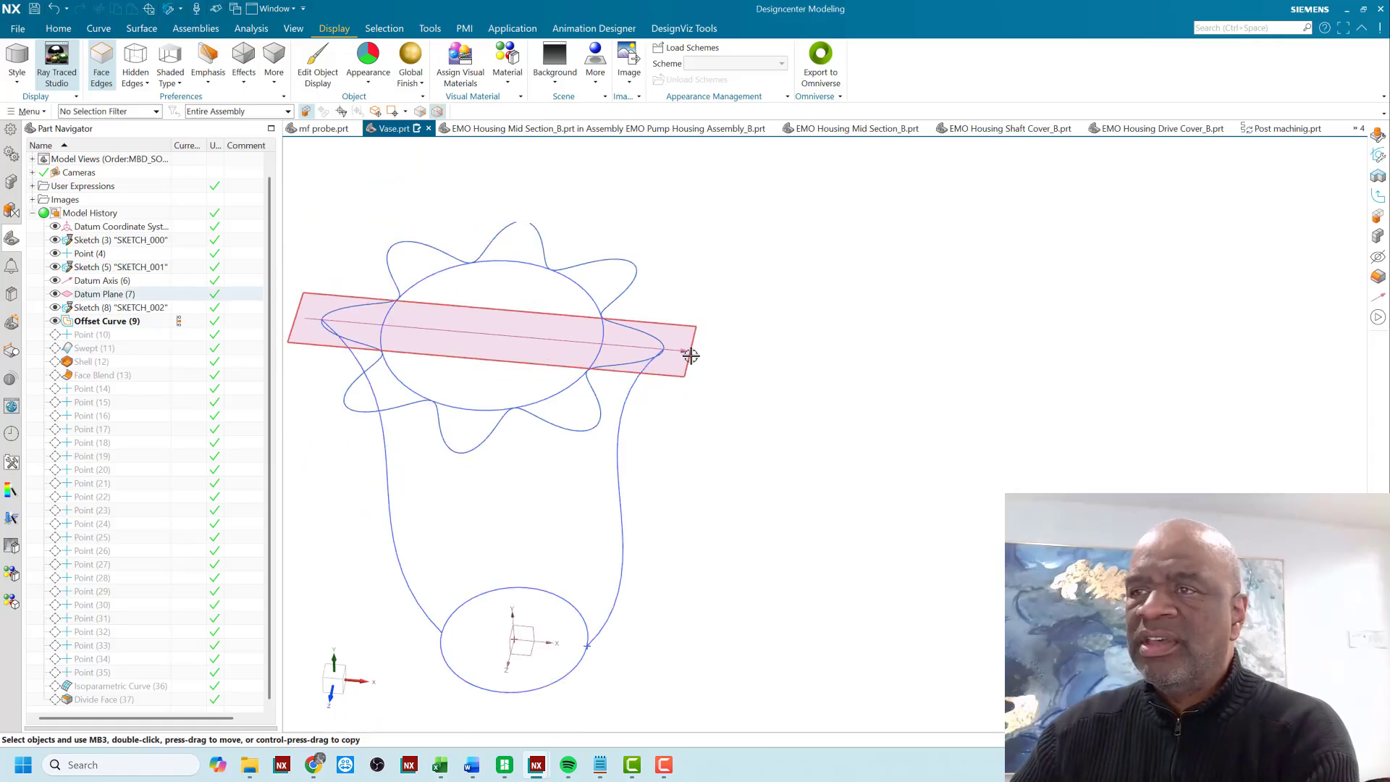
pyautogui.scroll(3, 608, 263)
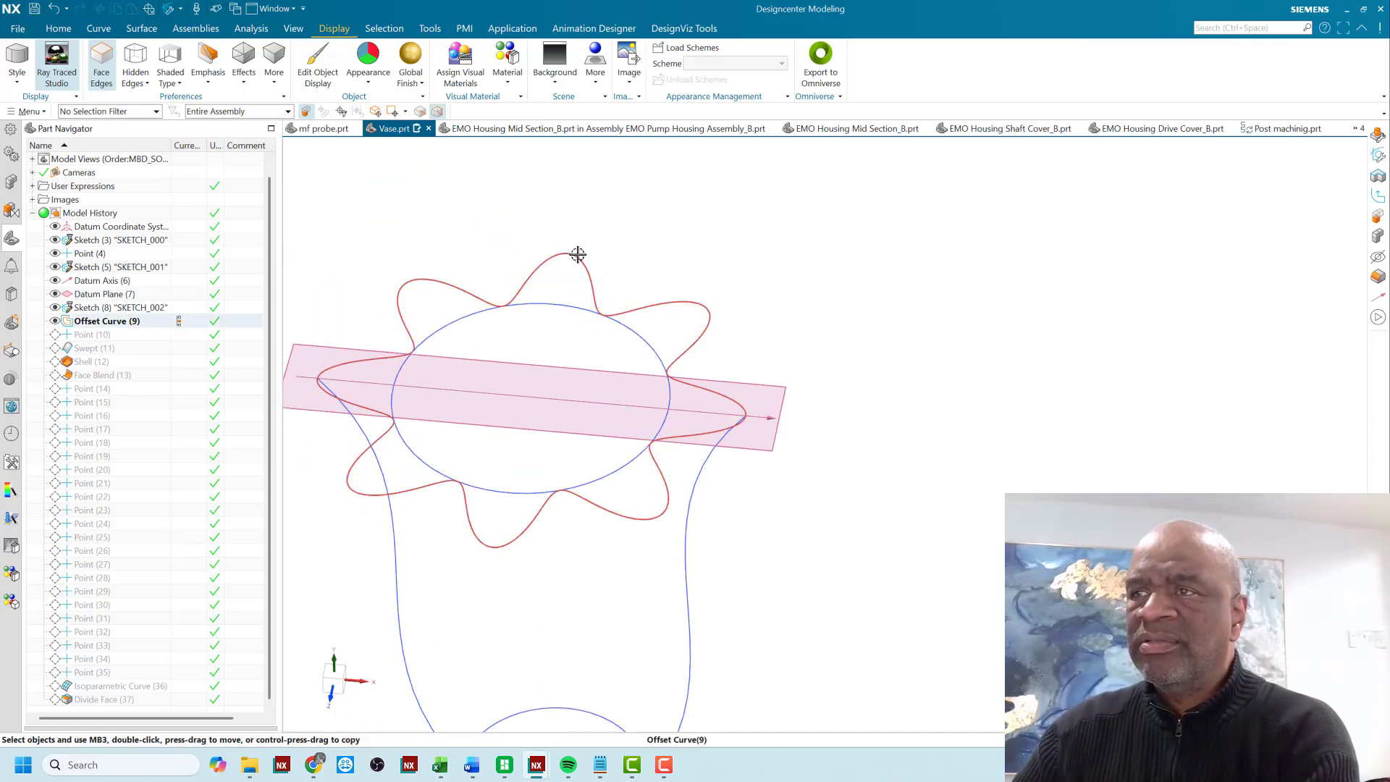
pyautogui.scroll(-2, 574, 254)
pyautogui.scroll(-3, 648, 222)
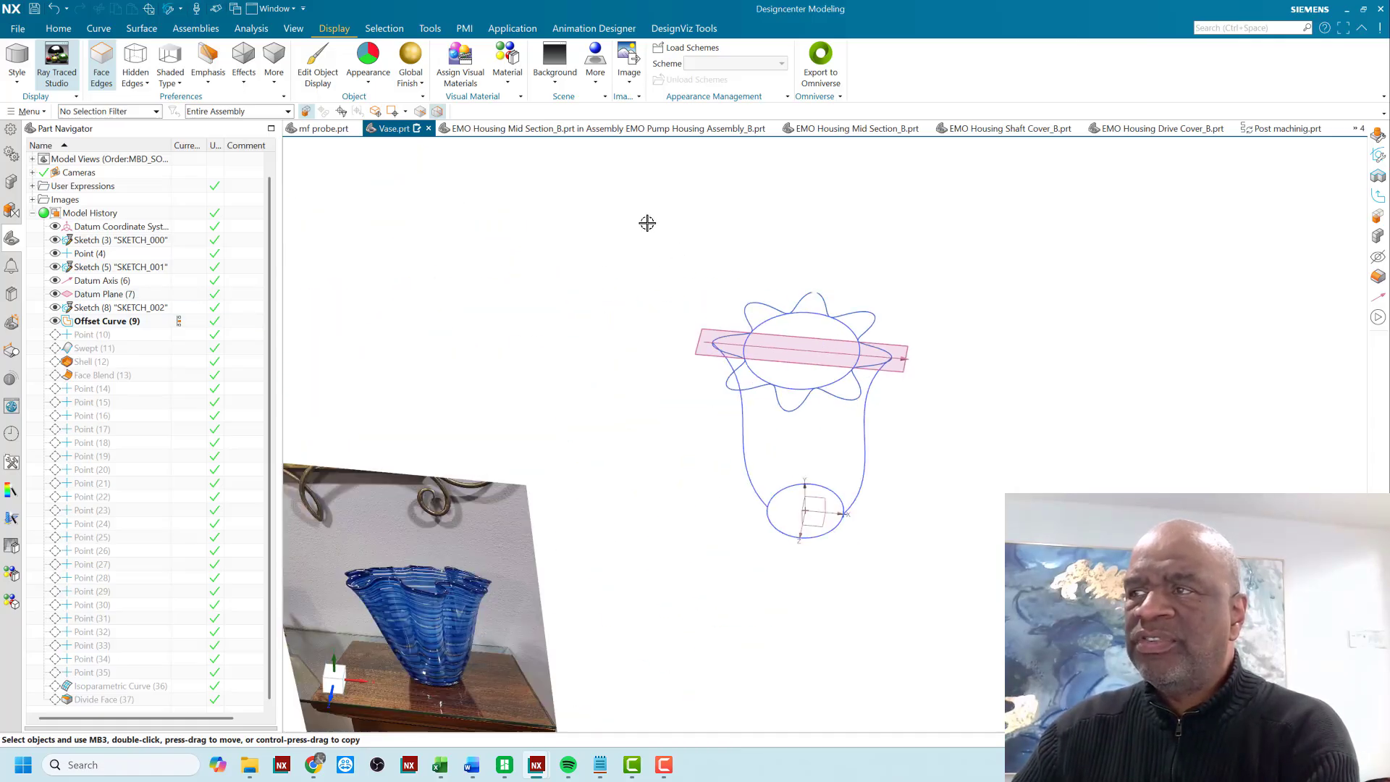
pyautogui.scroll(-1, 906, 264)
pyautogui.scroll(4, 968, 301)
pyautogui.scroll(-3, 955, 316)
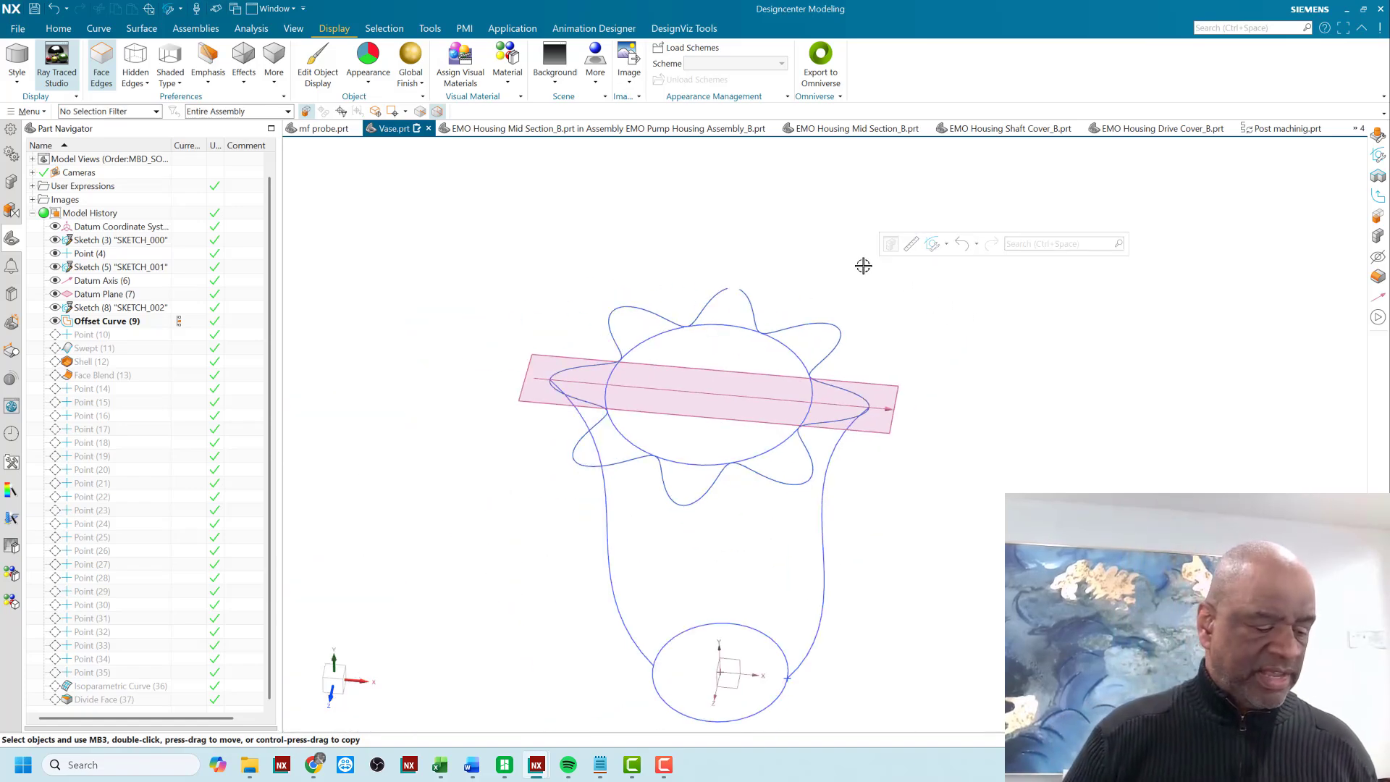
# - Review the part's expressions, including a and the ft law formula, and close the list without changes
pyautogui.hotkey('ctrl', 'e')
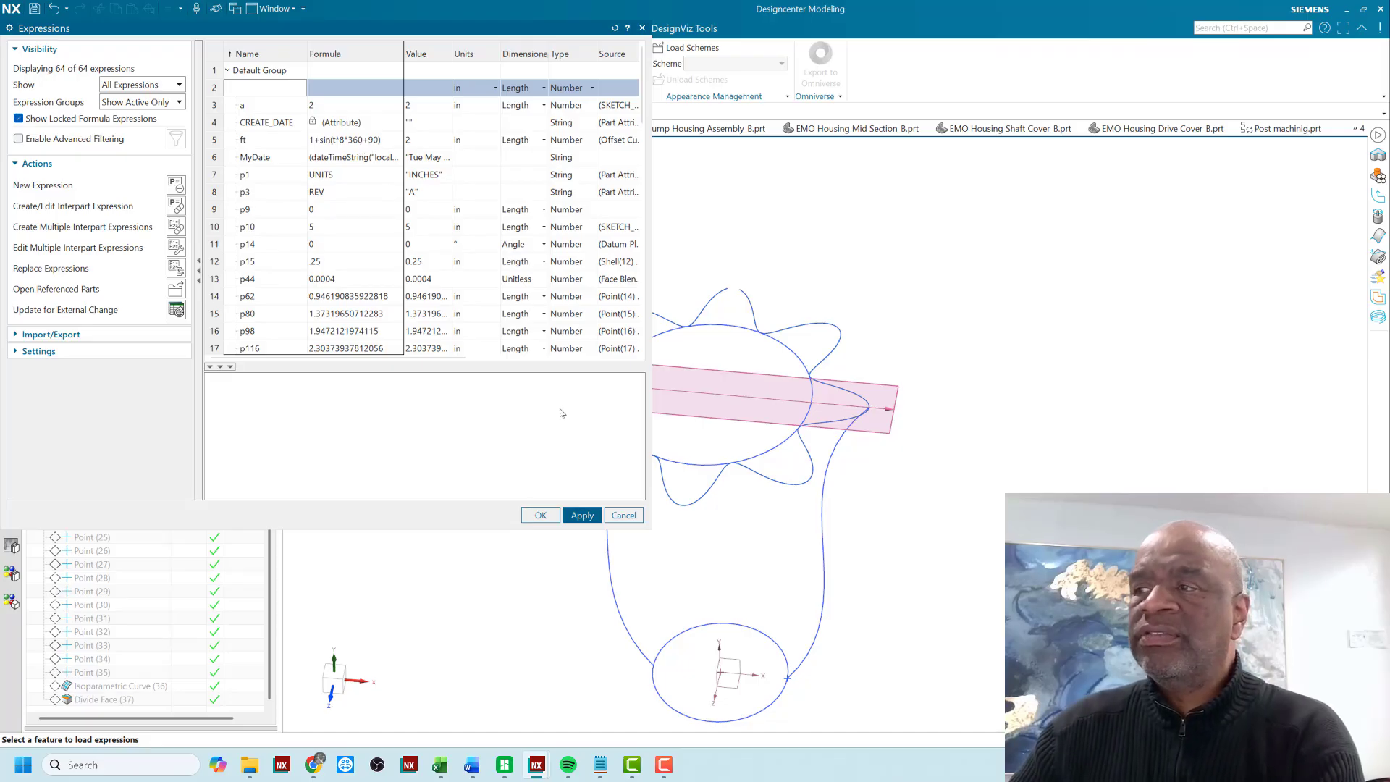
pyautogui.scroll(2, 894, 404)
pyautogui.scroll(2, 894, 404)
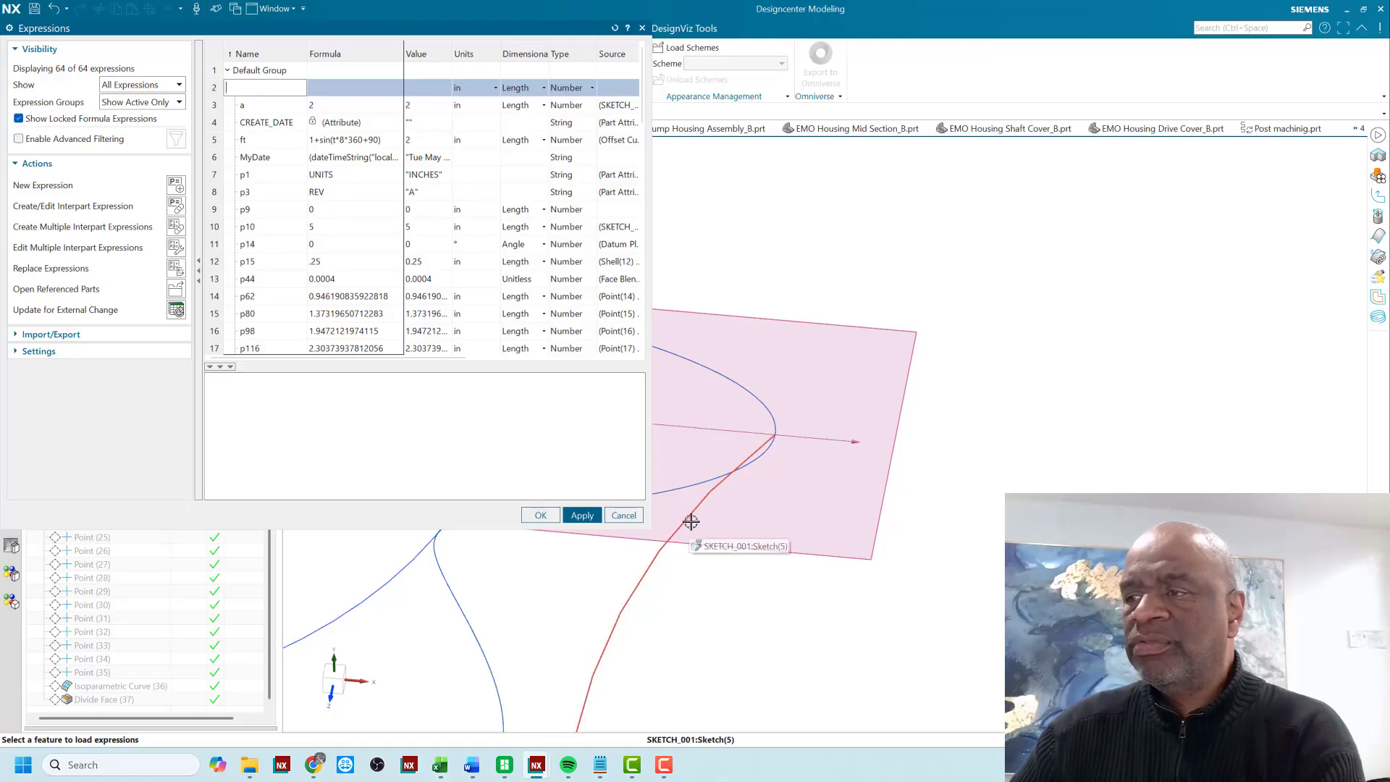
pyautogui.scroll(-3, 905, 420)
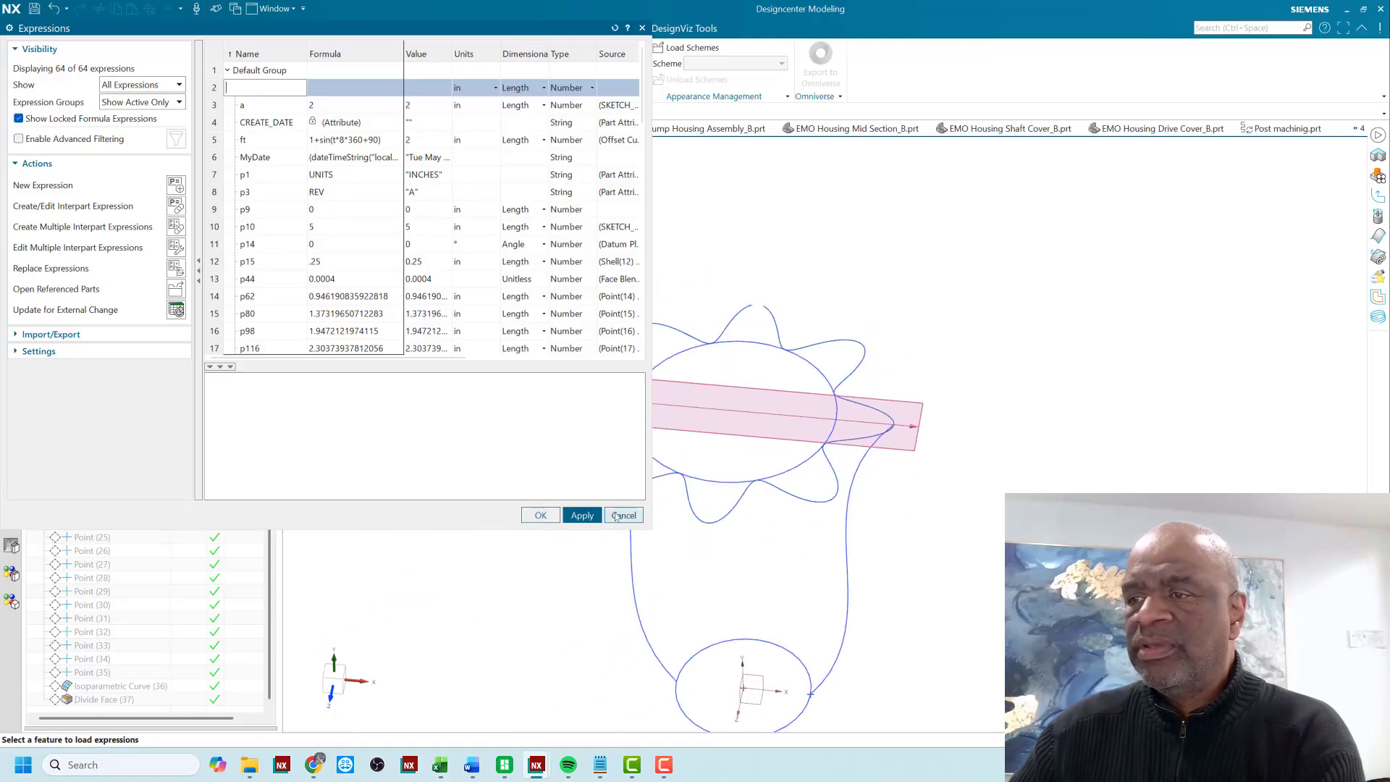
pyautogui.click(623, 515)
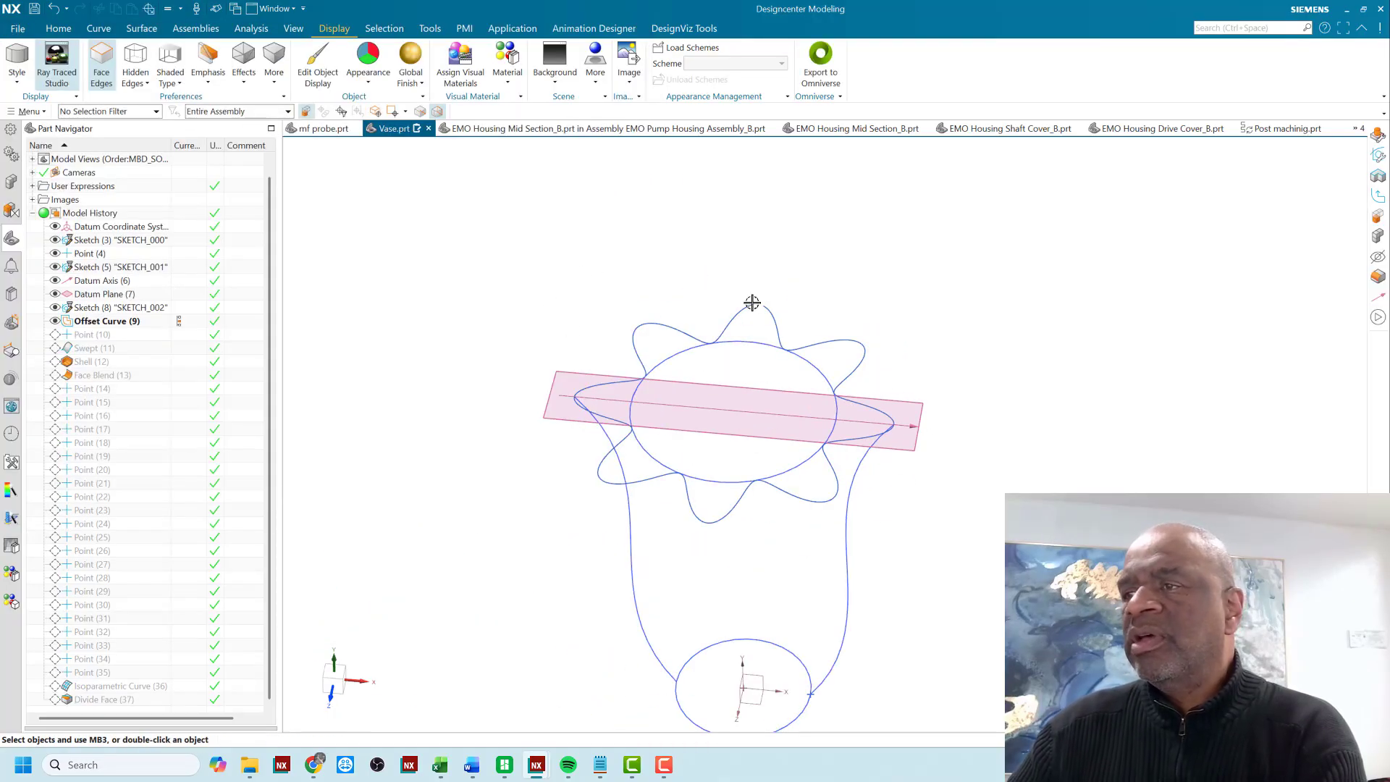
# - Advance the model history past Point (10) to the Swept (11) feature that forms the fluted vase body
pyautogui.scroll(-2, 559, 228)
pyautogui.moveTo(903, 479); pyautogui.dragTo(903, 469, button='middle')
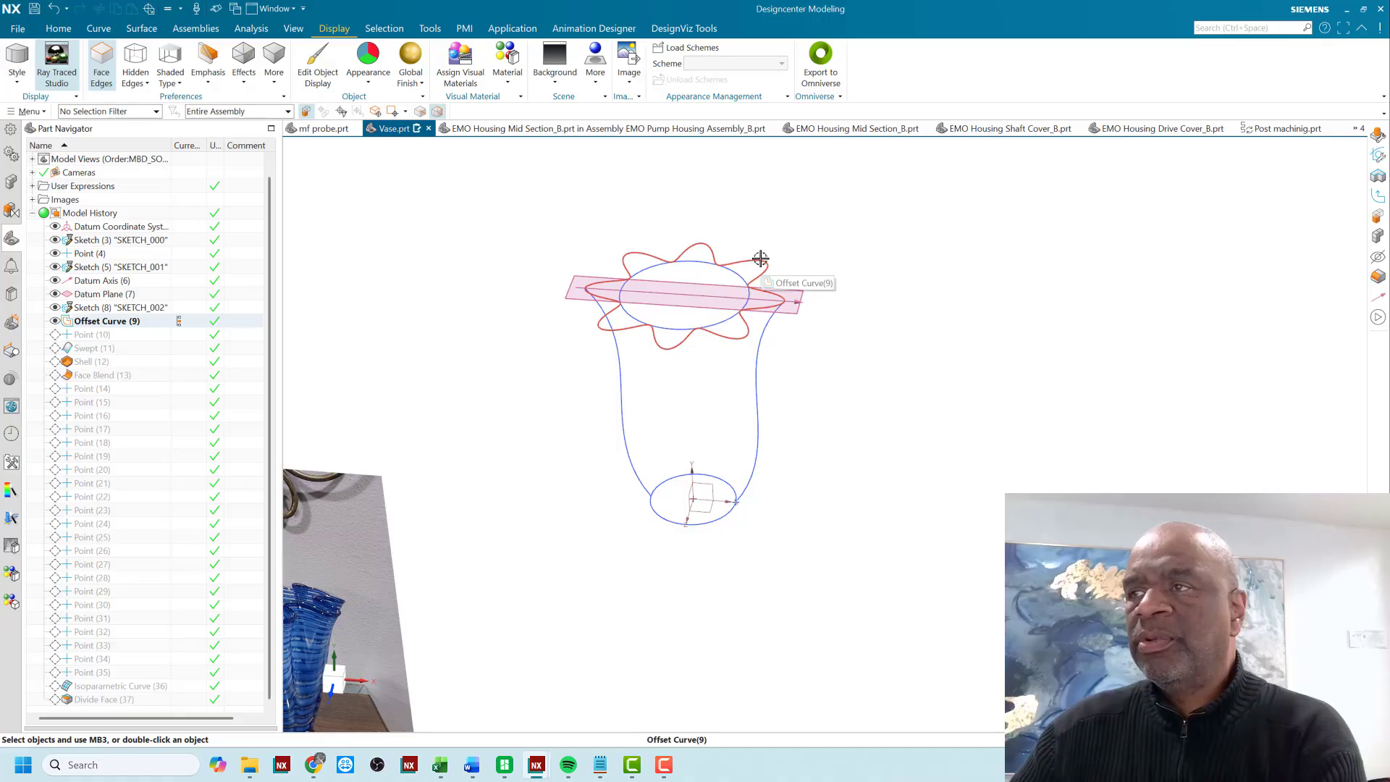
pyautogui.click(180, 350)
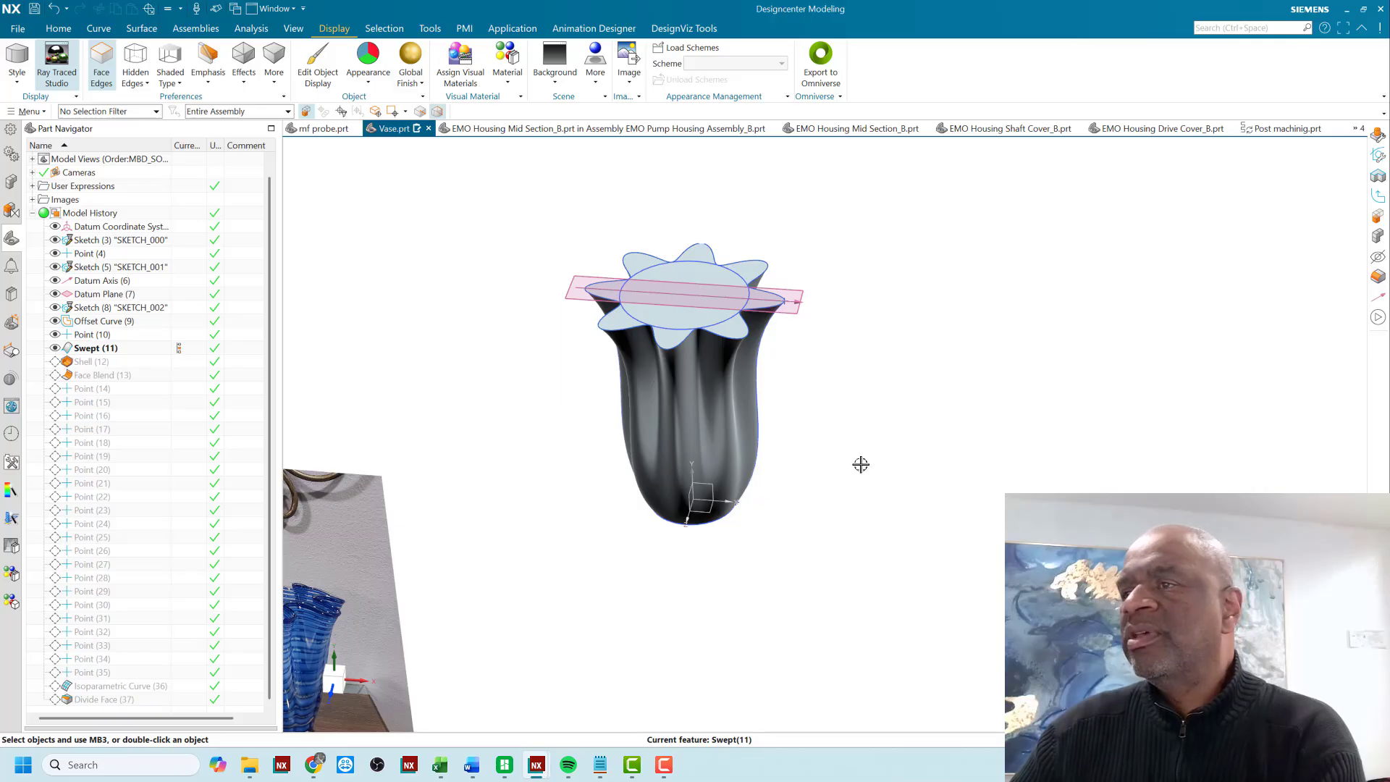
# - Compare the side profile and flutes of the swept vase body with the blue glass vase in the reference photo
pyautogui.moveTo(903, 428); pyautogui.dragTo(902, 410, button='middle')
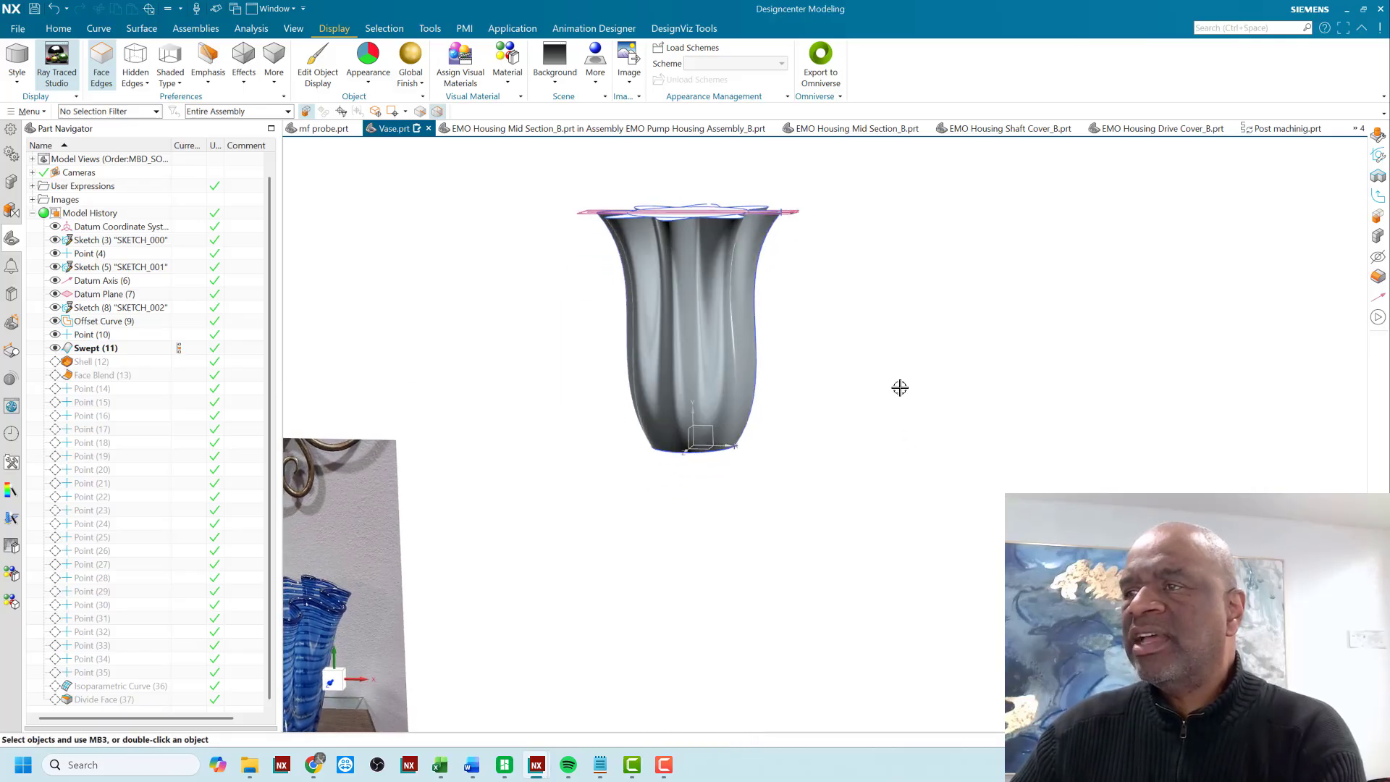
pyautogui.scroll(-3, 894, 363)
pyautogui.scroll(2, 572, 535)
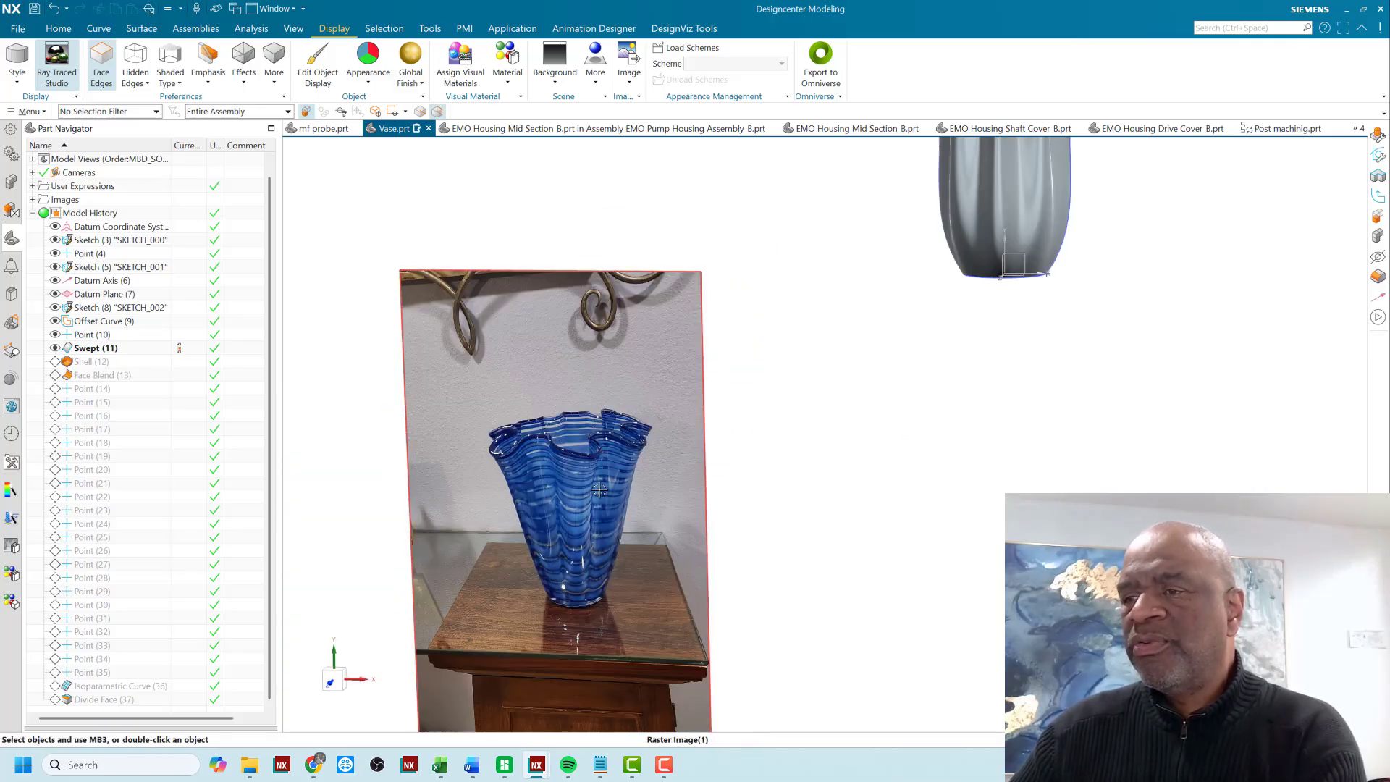
pyautogui.scroll(3, 605, 505)
pyautogui.scroll(-3, 604, 493)
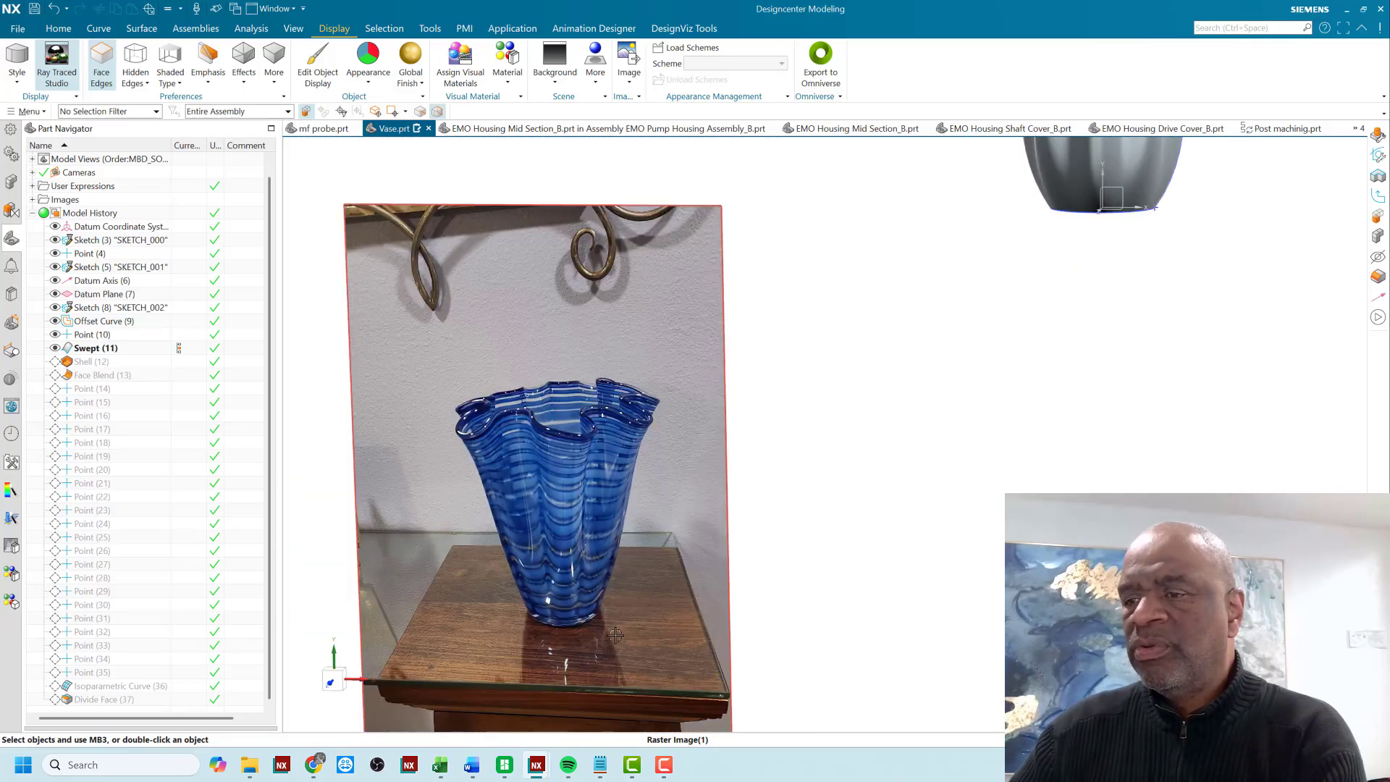
pyautogui.scroll(3, 600, 622)
pyautogui.scroll(-2, 600, 622)
pyautogui.scroll(-2, 578, 594)
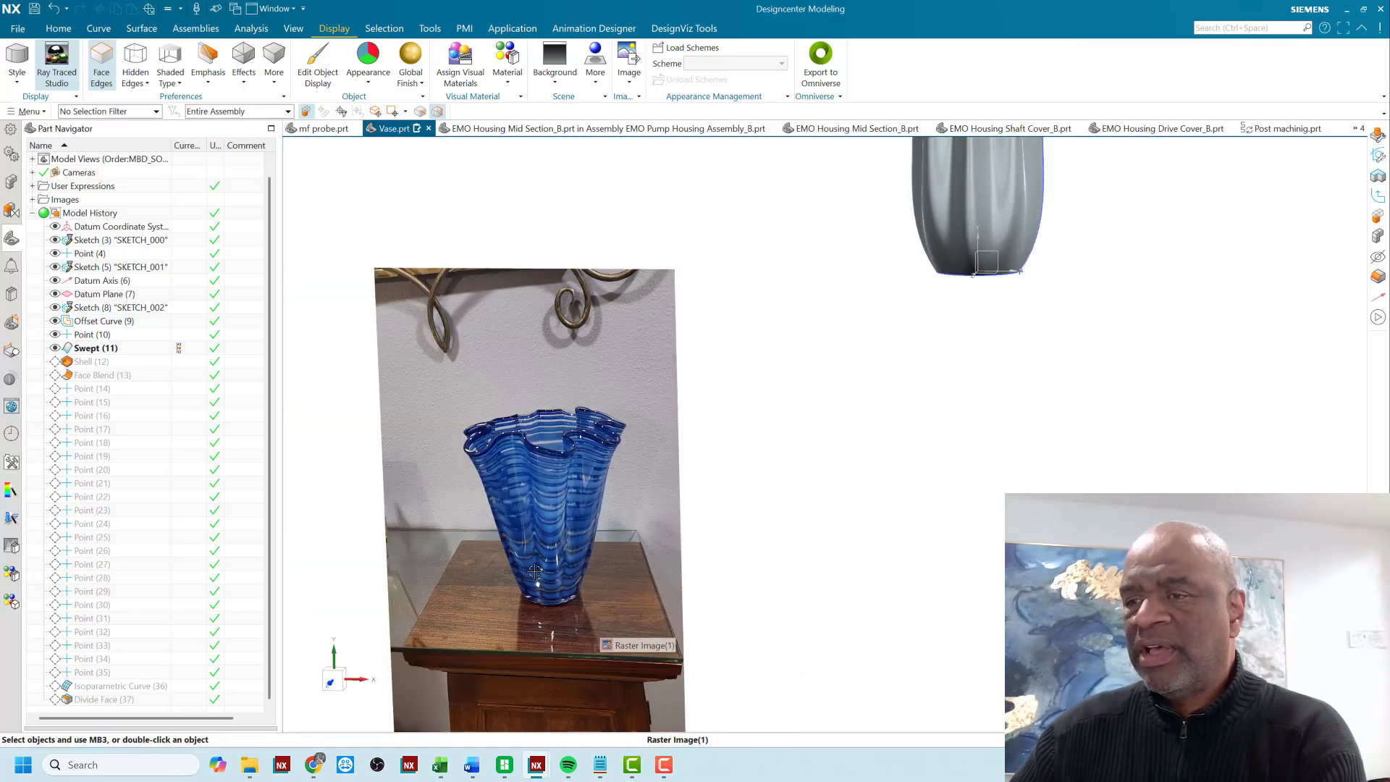
pyautogui.scroll(-2, 637, 500)
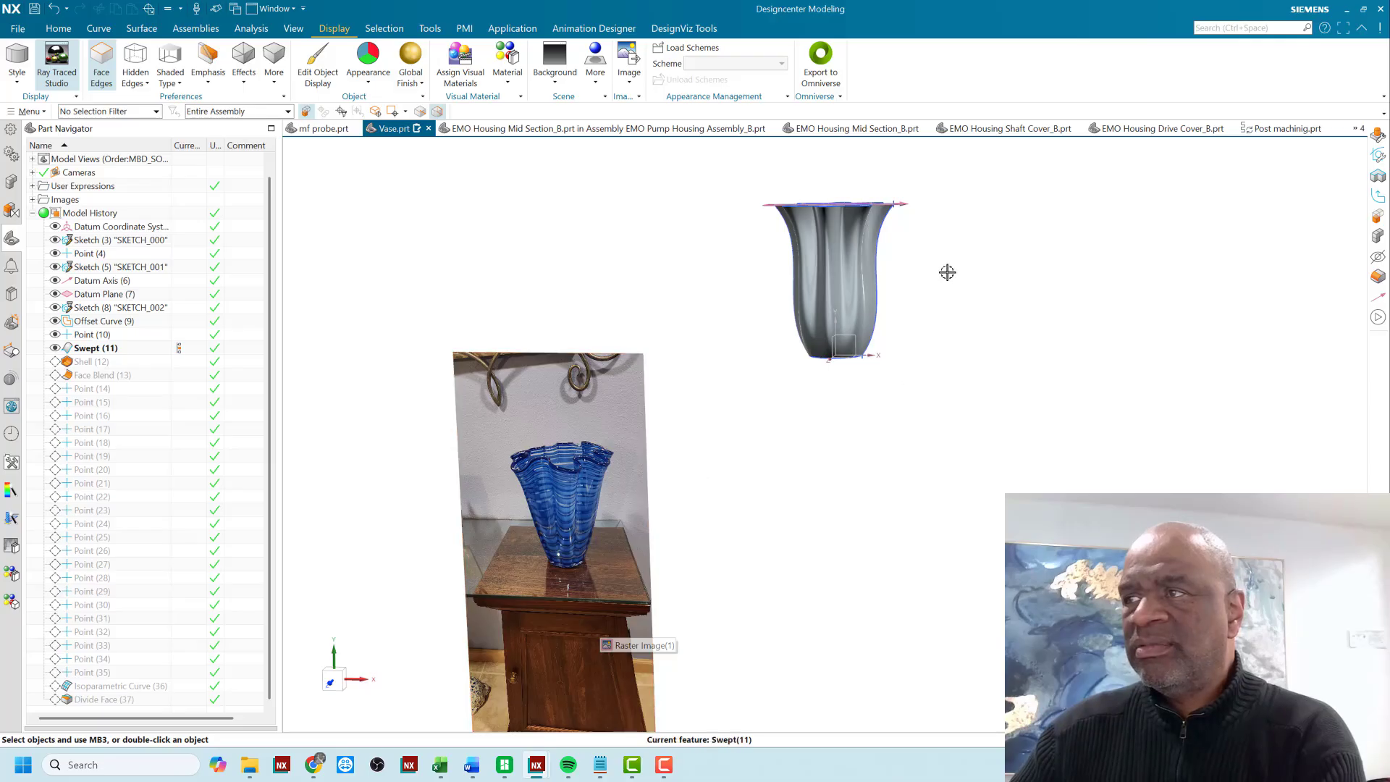
pyautogui.scroll(3, 941, 275)
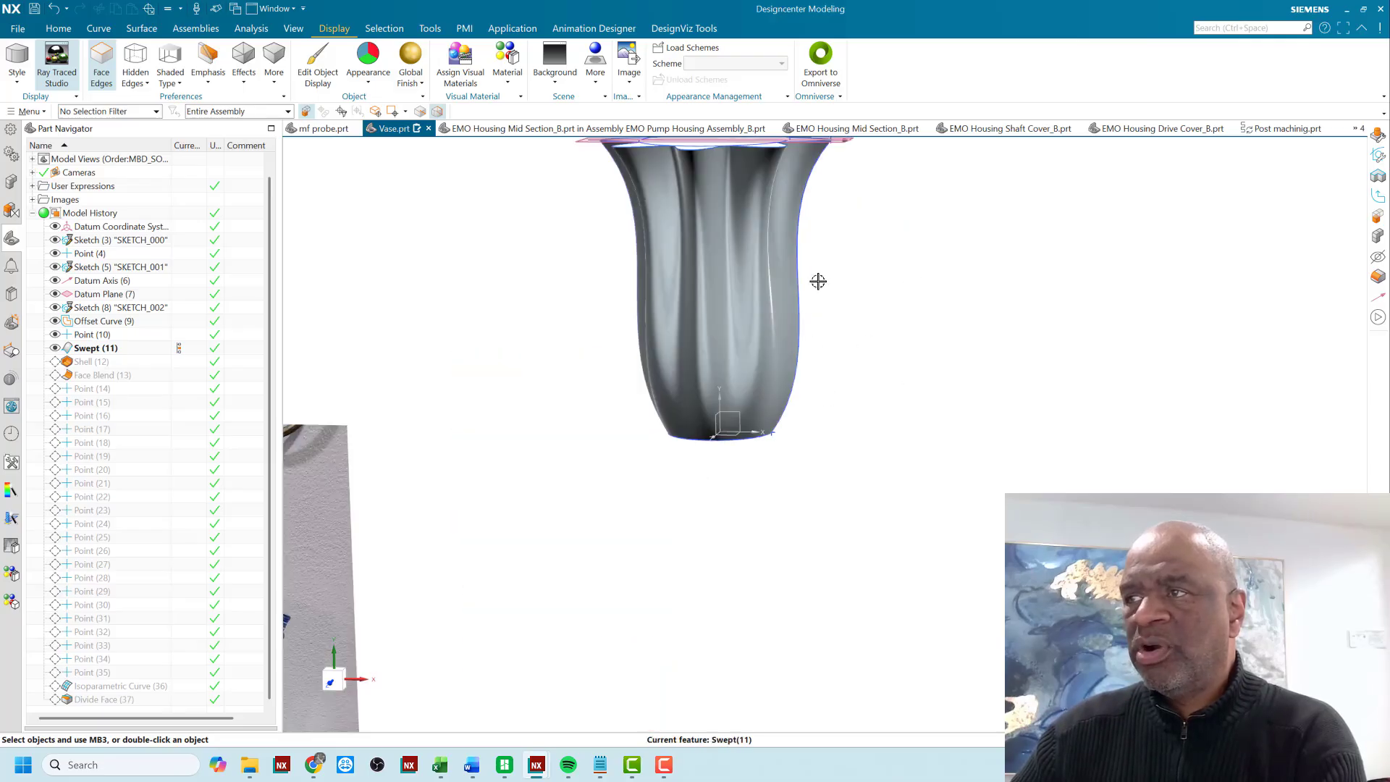
pyautogui.scroll(-1, 817, 304)
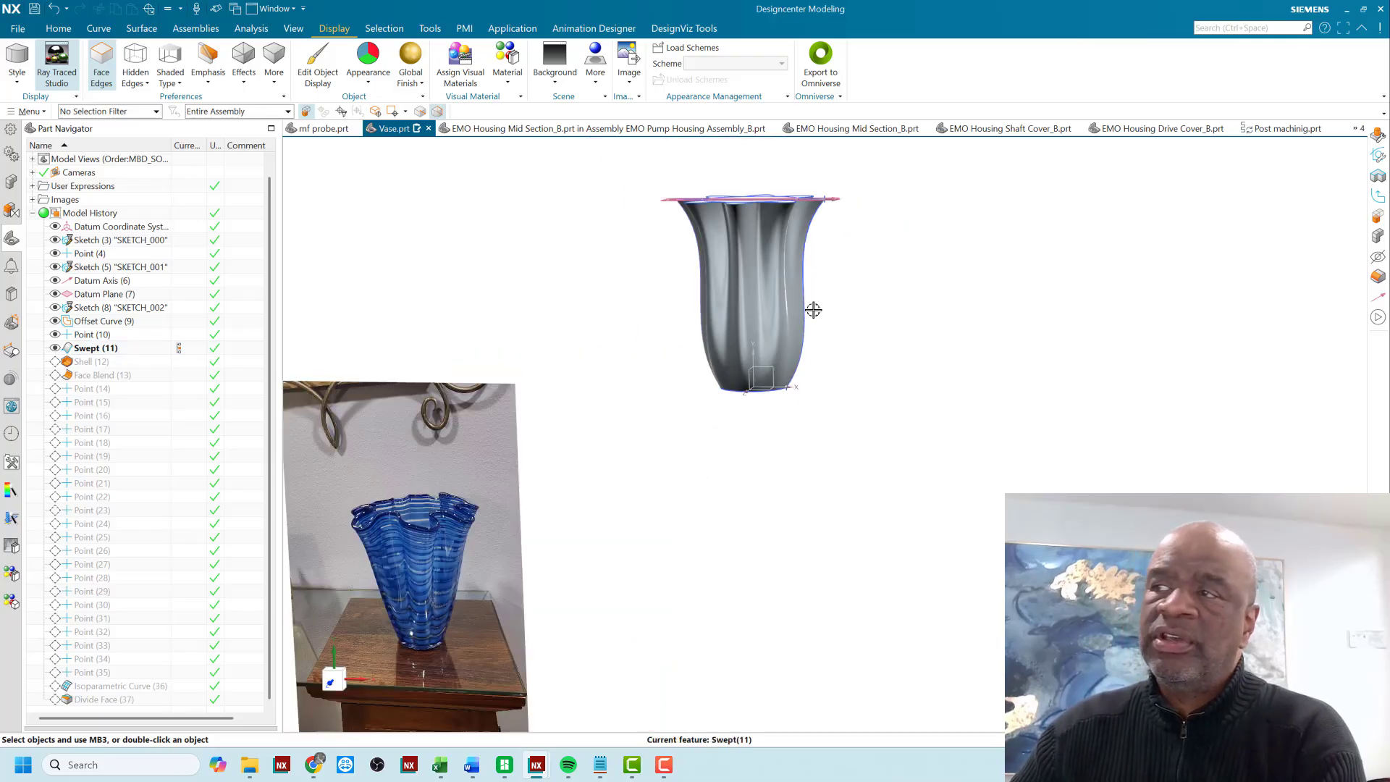
pyautogui.scroll(-1, 813, 310)
pyautogui.scroll(4, 524, 578)
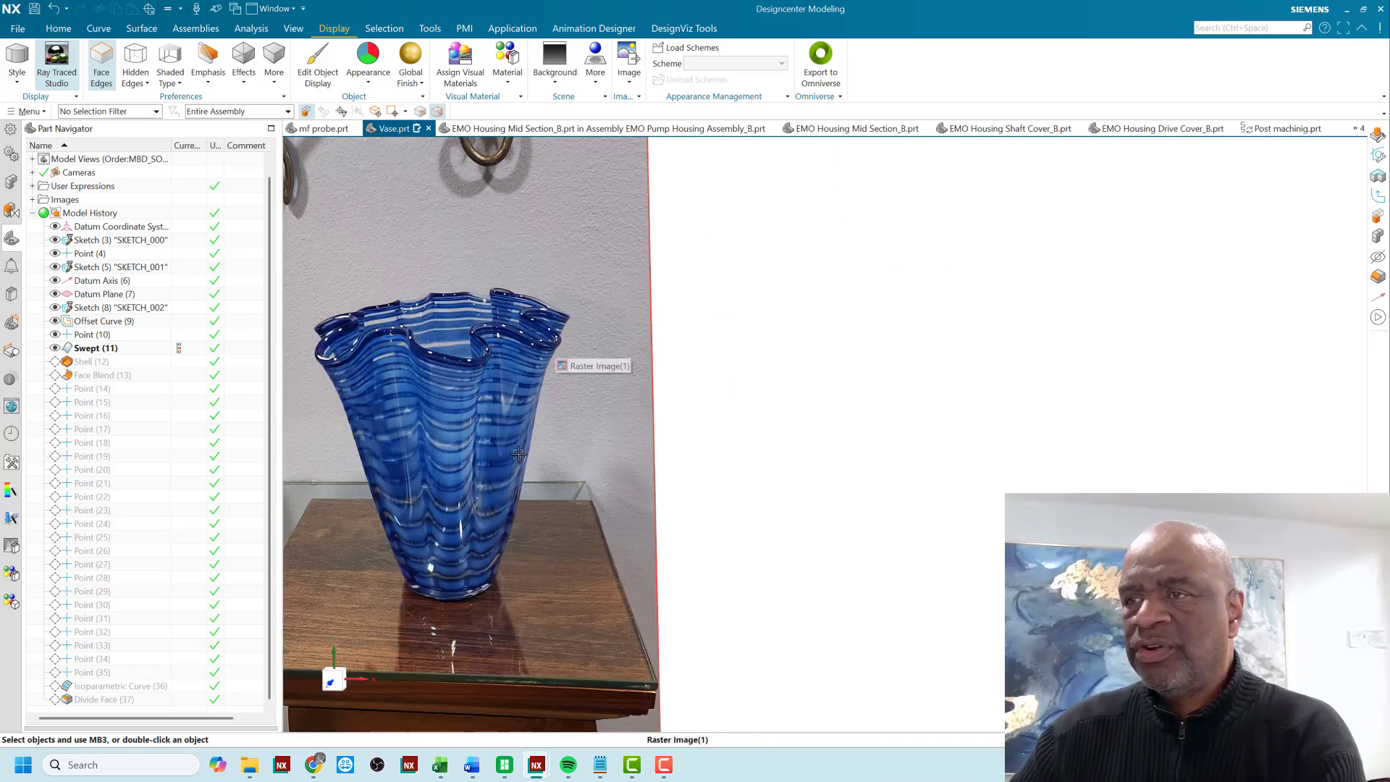
pyautogui.scroll(-3, 518, 455)
pyautogui.scroll(2, 610, 356)
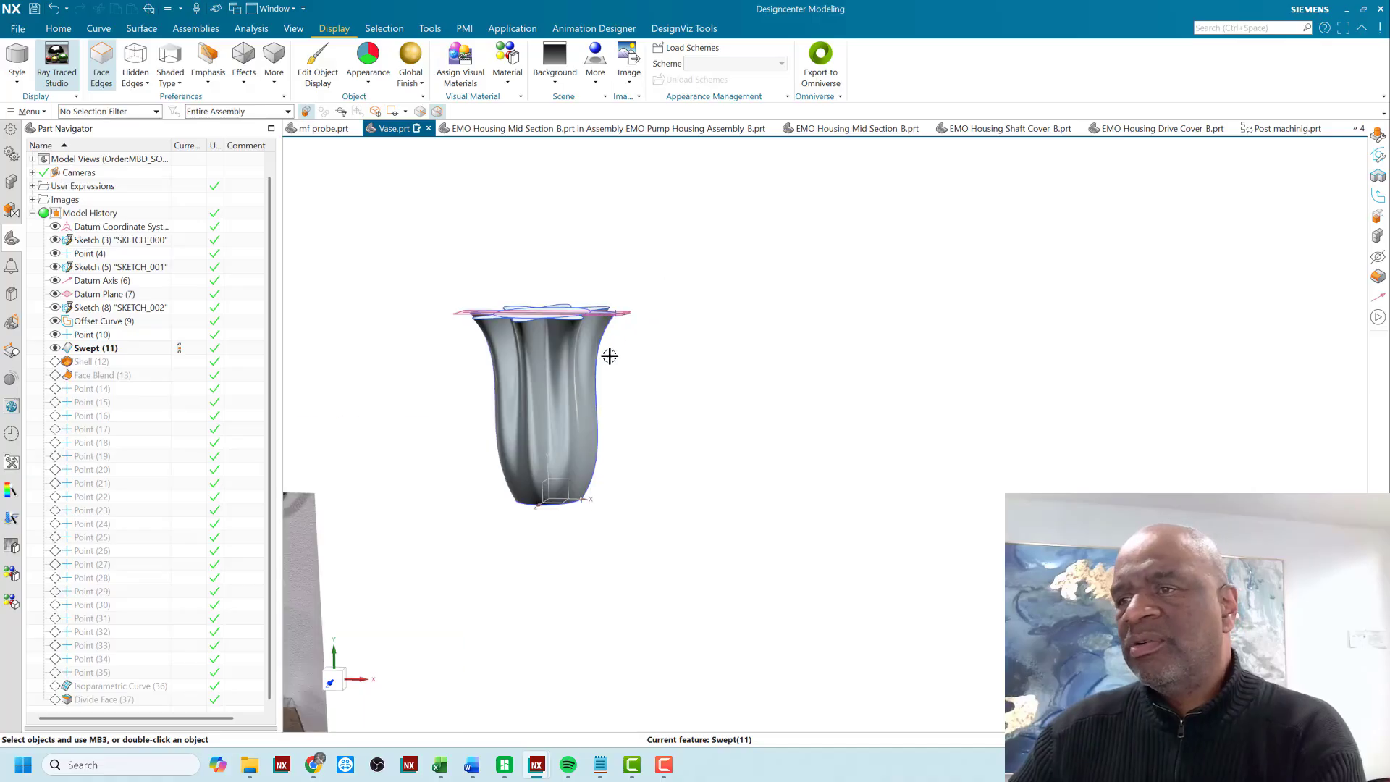
# - Advance the model history to the Shell (12) feature and examine the hollowed vase and its open rim
pyautogui.moveTo(661, 406); pyautogui.dragTo(673, 422, button='middle')
pyautogui.scroll(2, 672, 423)
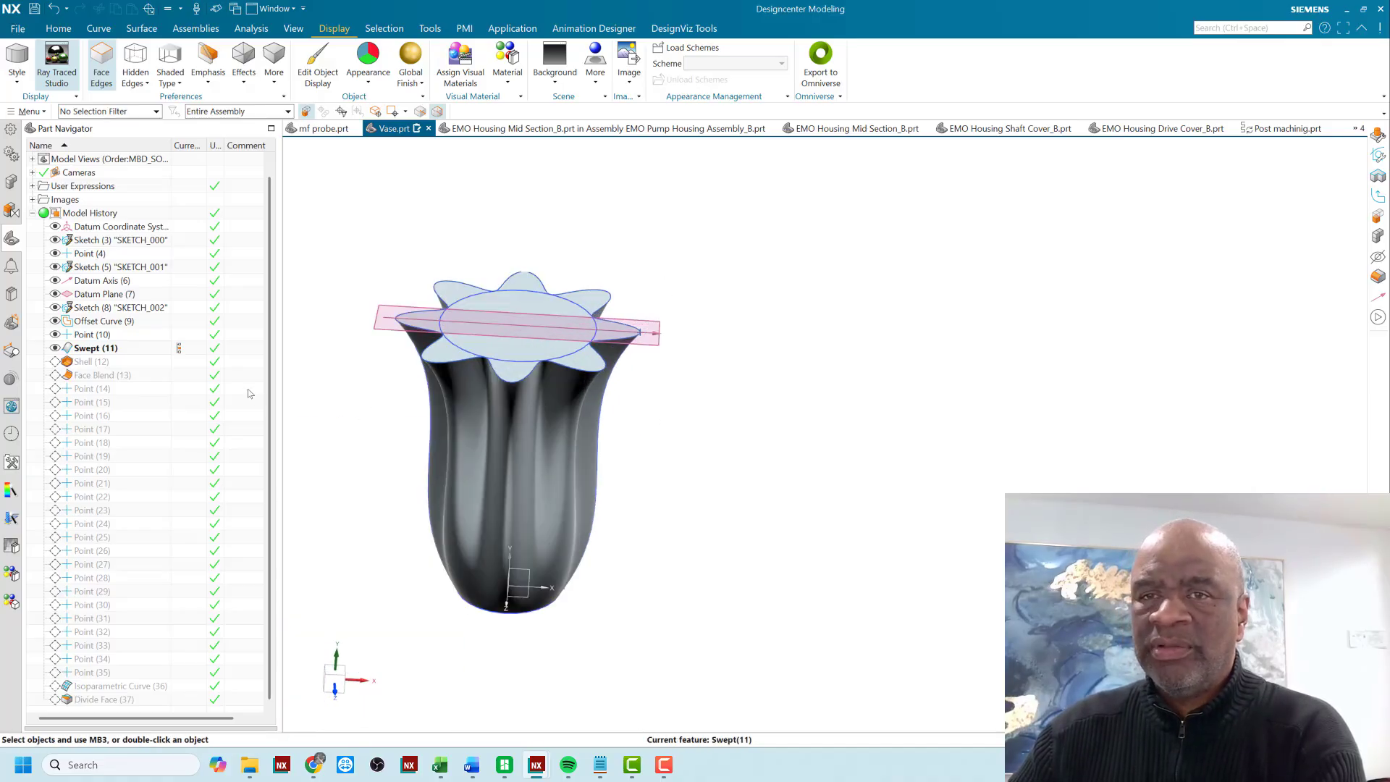
pyautogui.doubleClick(182, 365)
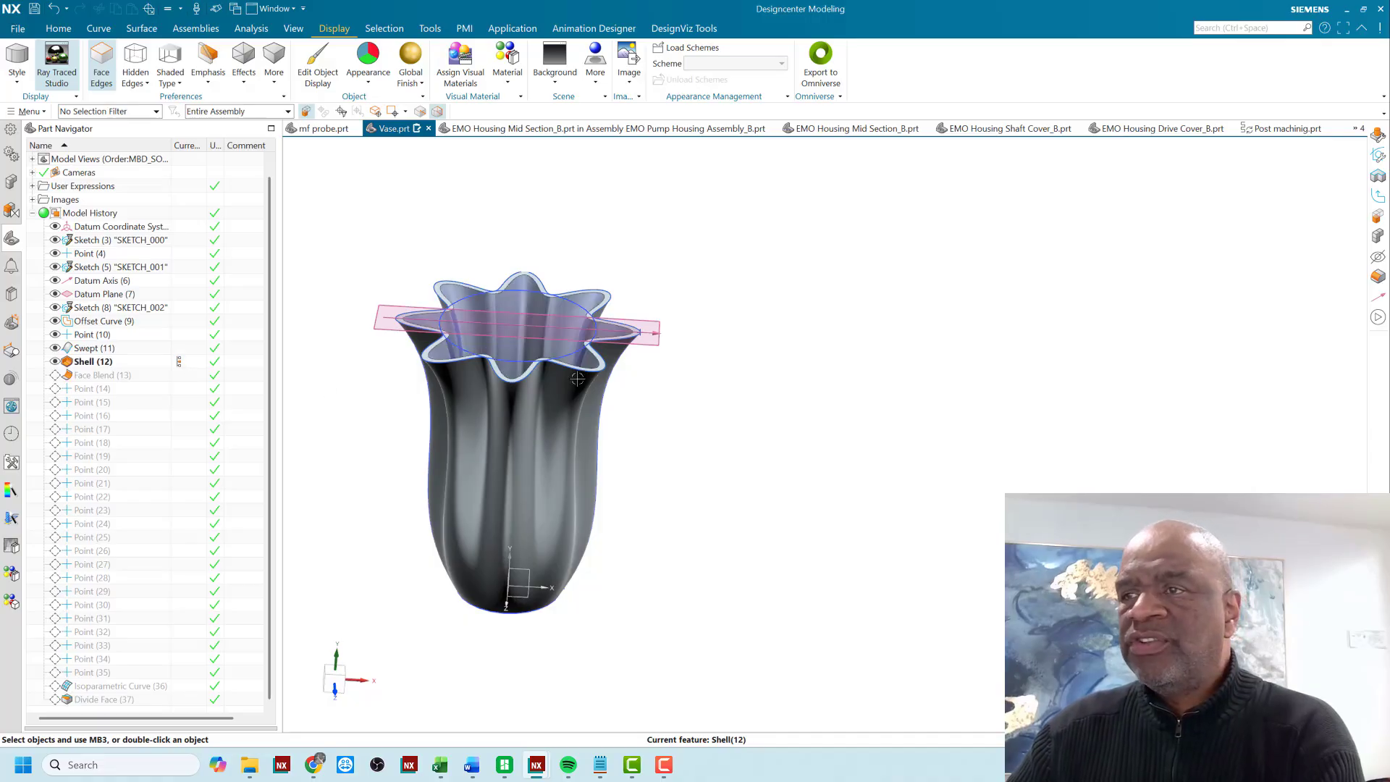
pyautogui.moveTo(637, 457); pyautogui.dragTo(609, 333, button='middle')
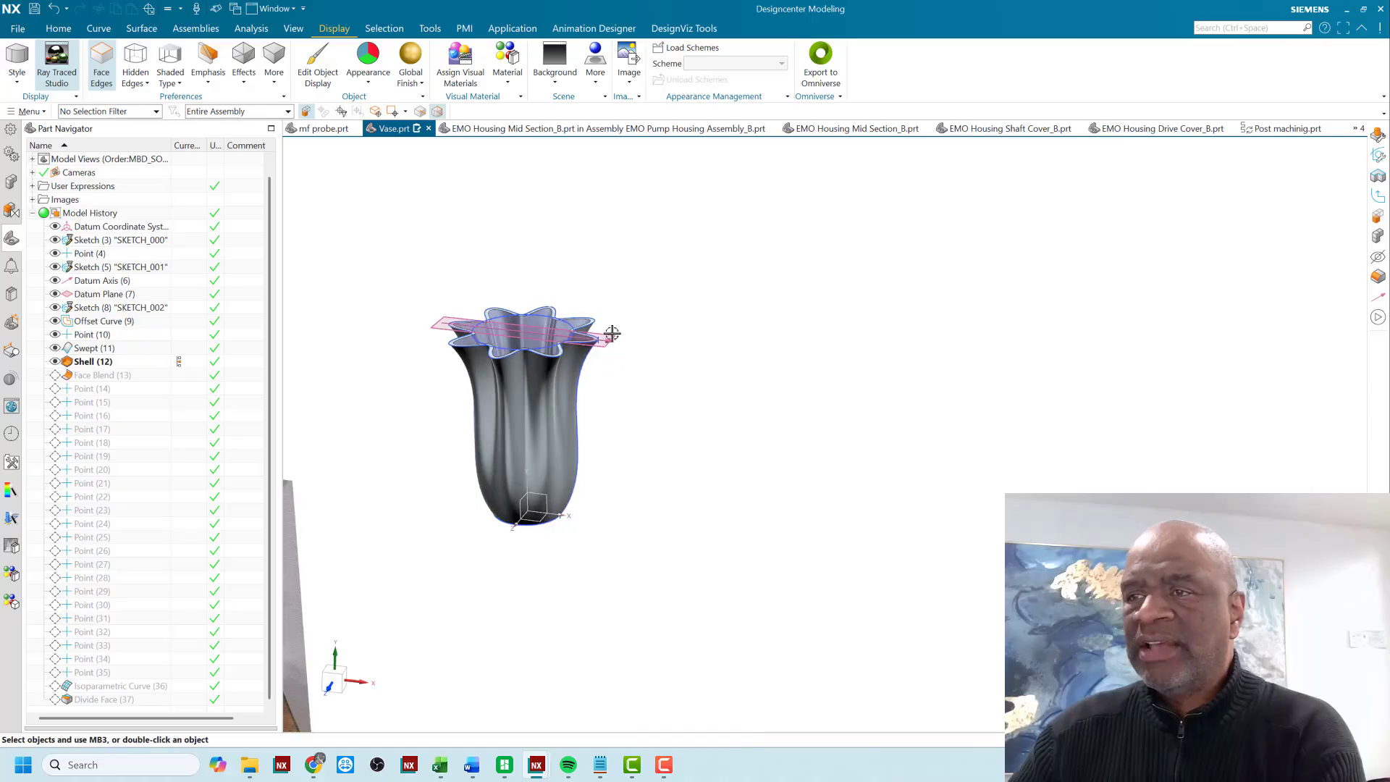
pyautogui.scroll(2, 612, 330)
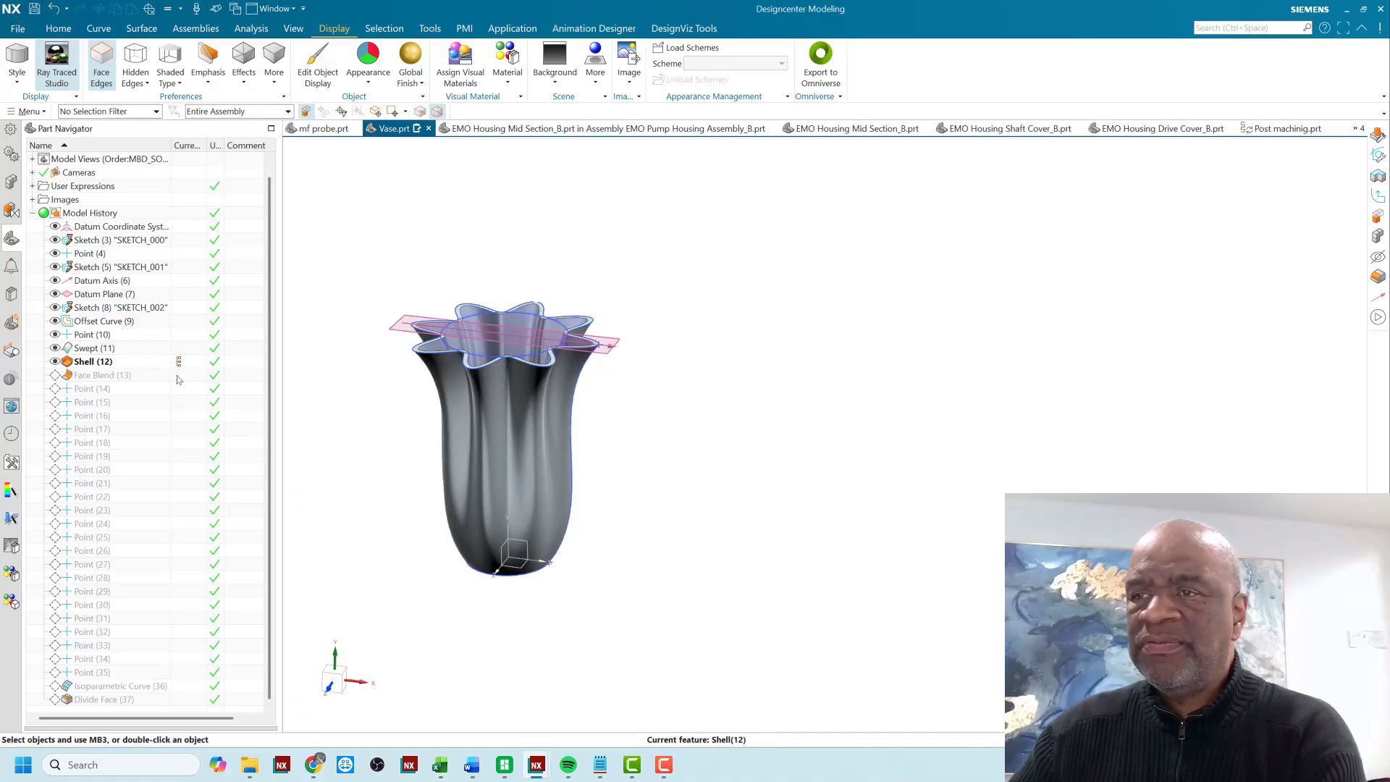
# - Advance the model history to Face Blend (13) and examine the rounding along the wavy rim
pyautogui.click(179, 376)
pyautogui.scroll(5, 406, 442)
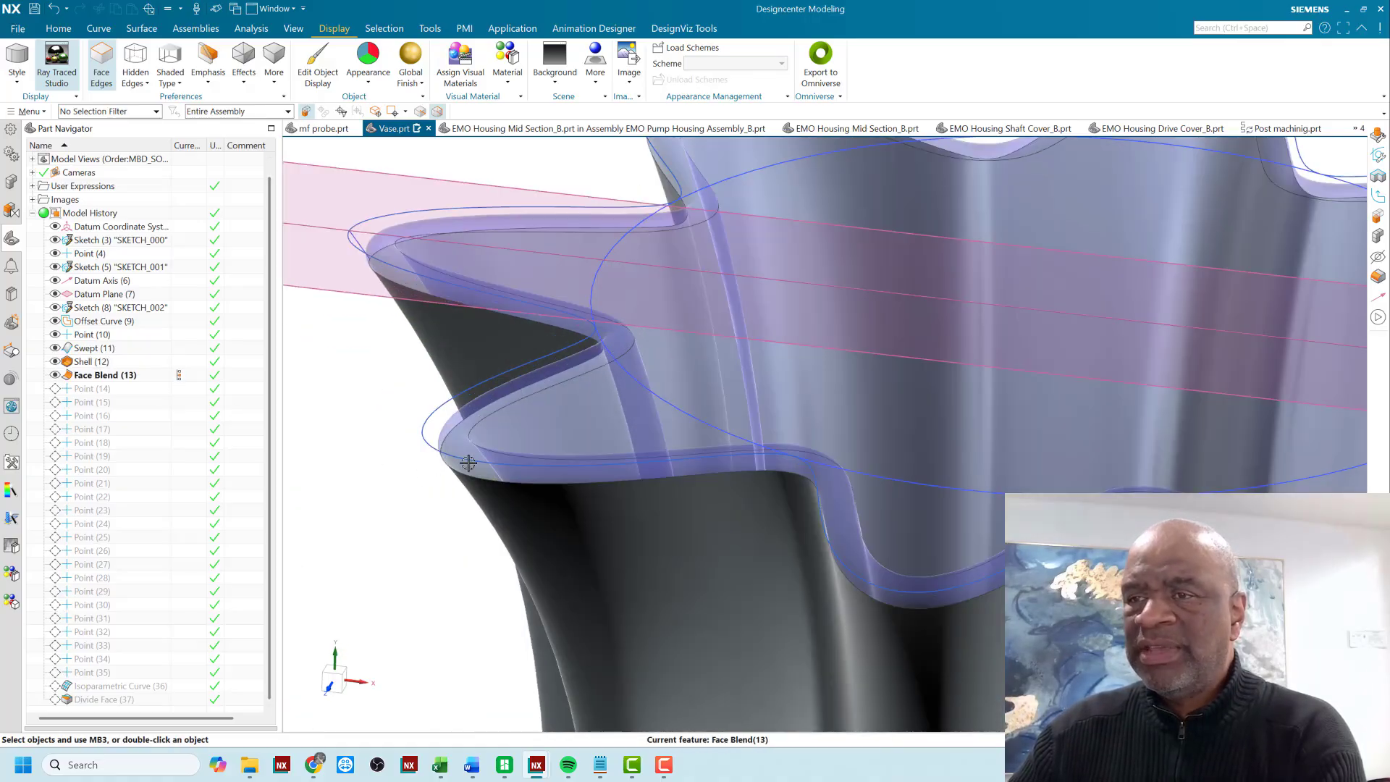
pyautogui.scroll(-5, 347, 273)
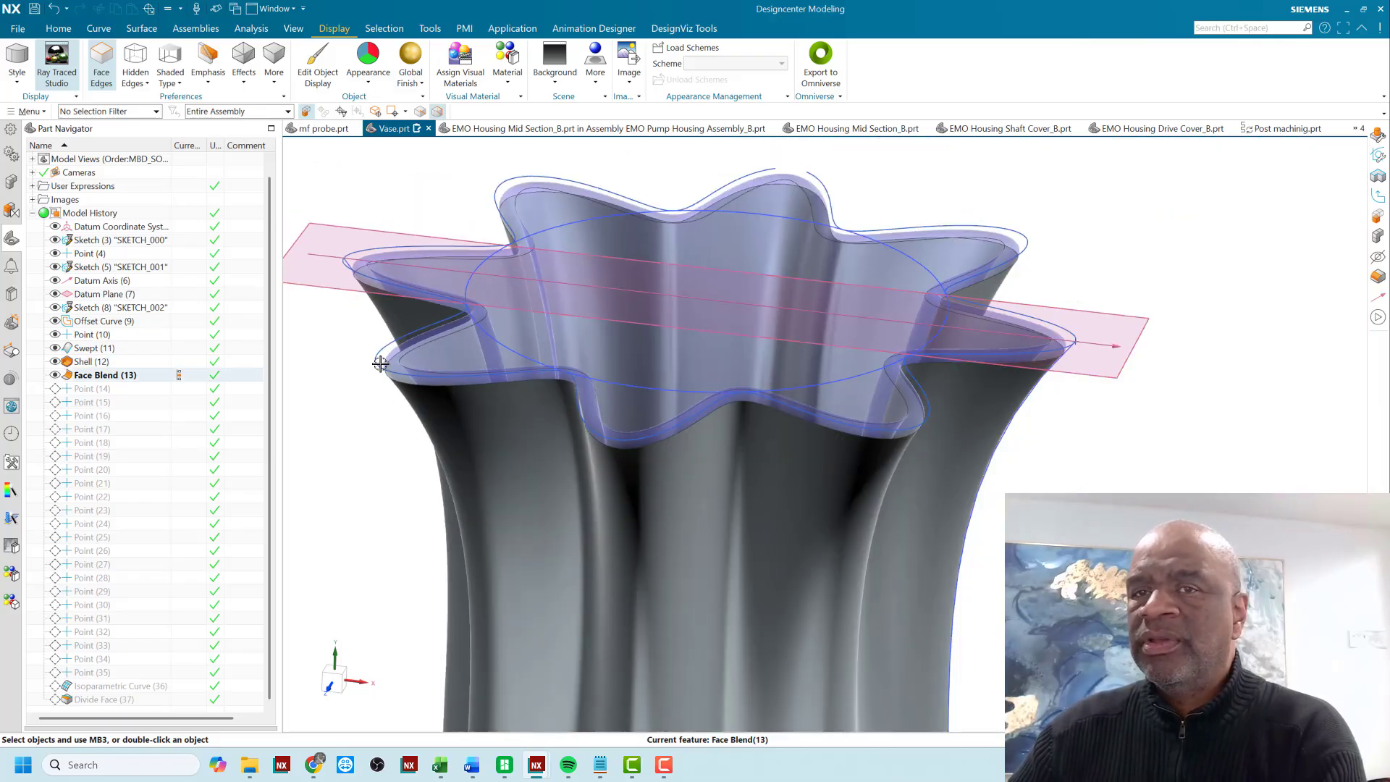
pyautogui.scroll(-3, 381, 364)
# - Open the Face Blend command to review its Three-face settings, and cancel it without selecting faces
pyautogui.click(58, 28)
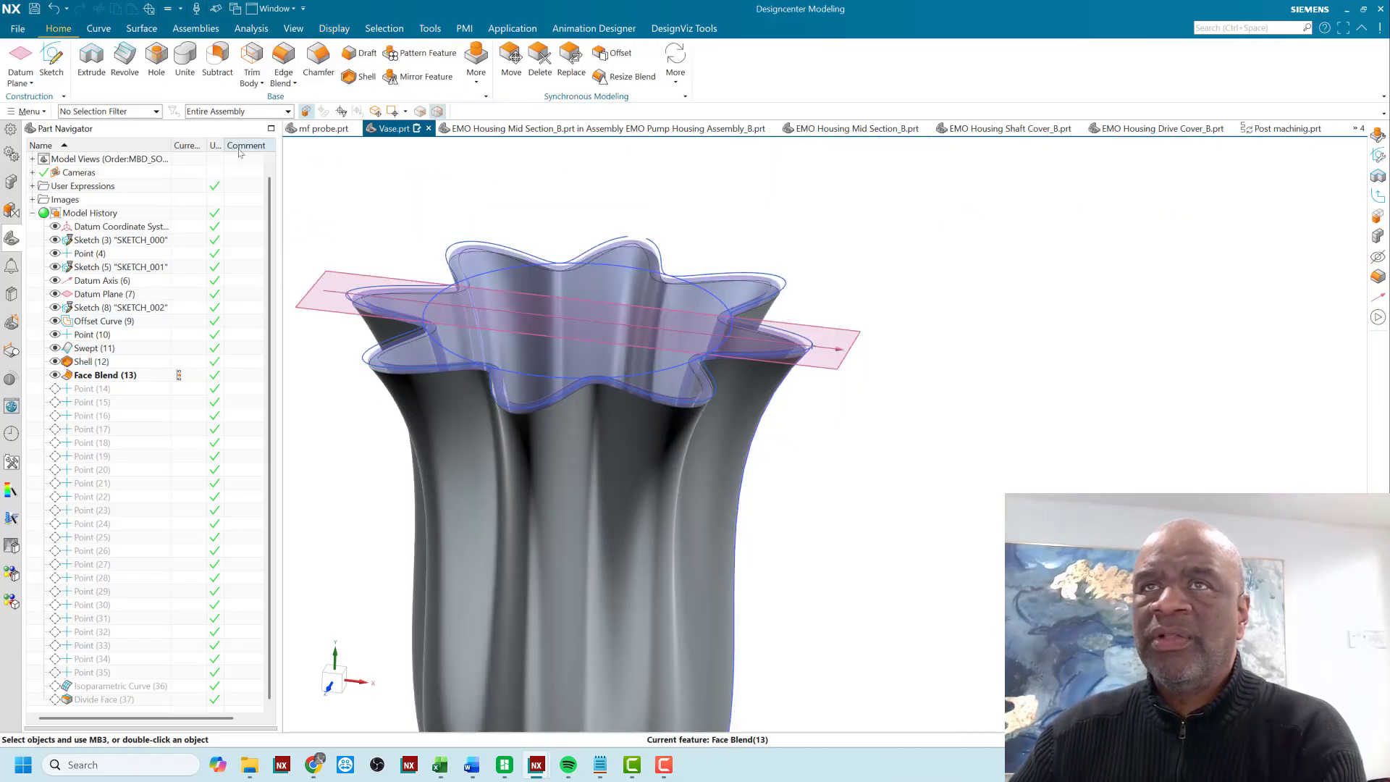
pyautogui.click(283, 81)
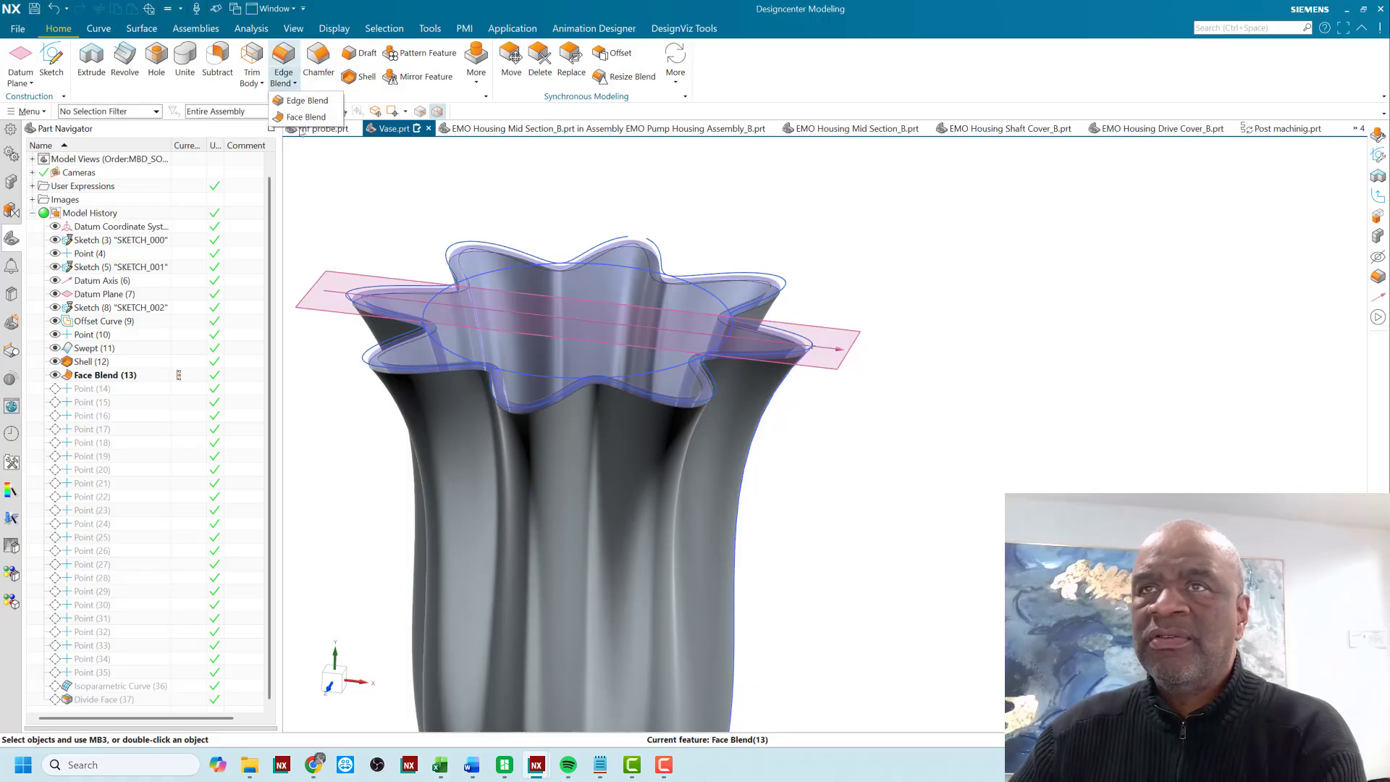
pyautogui.click(306, 117)
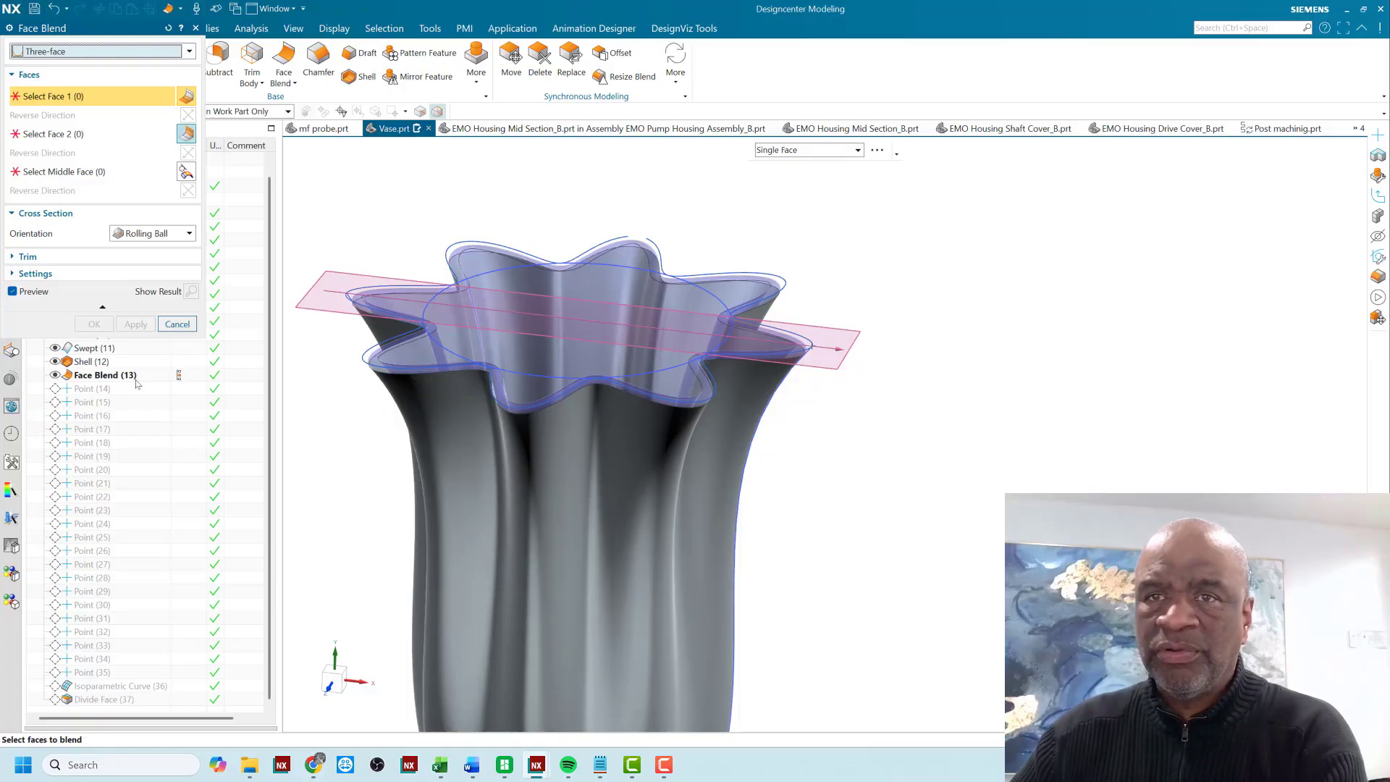
pyautogui.click(176, 325)
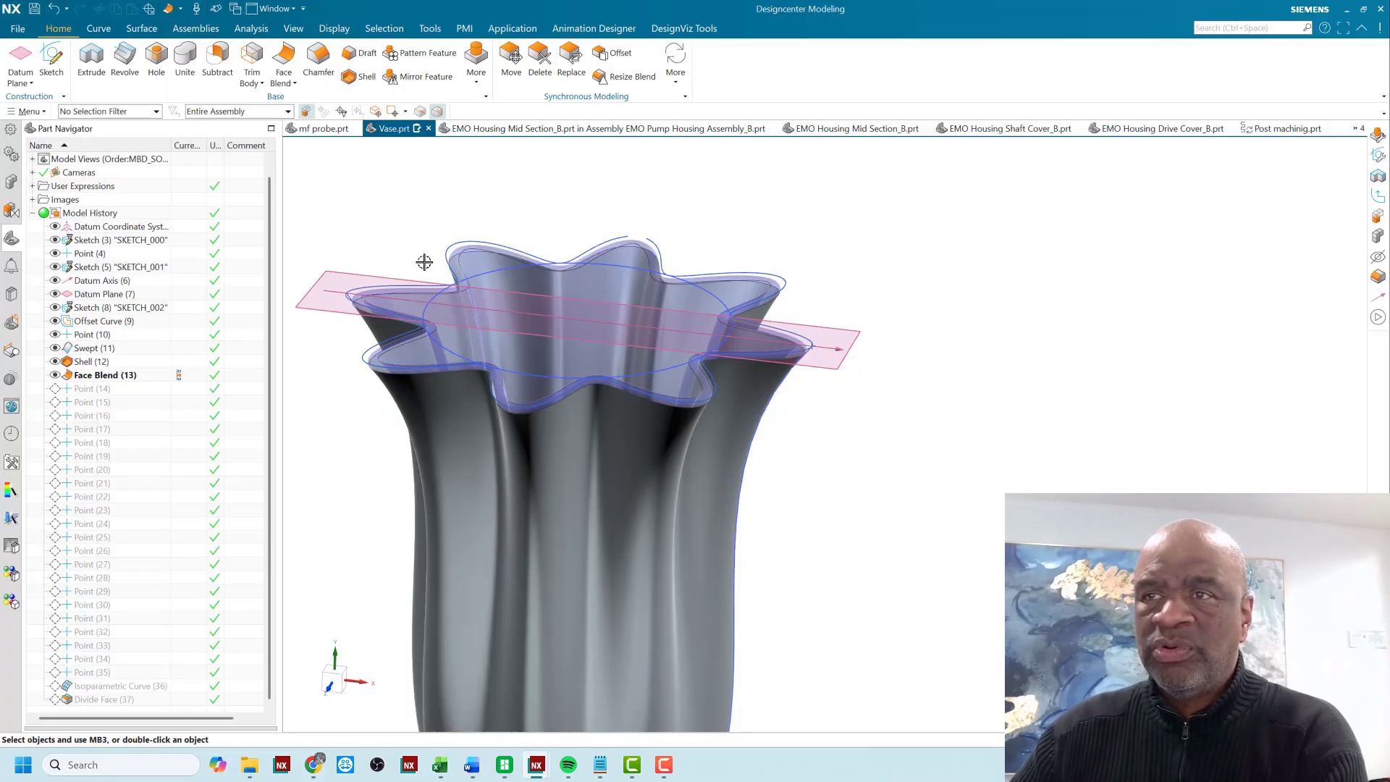
# - Advance the model history from Face Blend (13) through the series of points to Point (33)
pyautogui.scroll(-3, 410, 229)
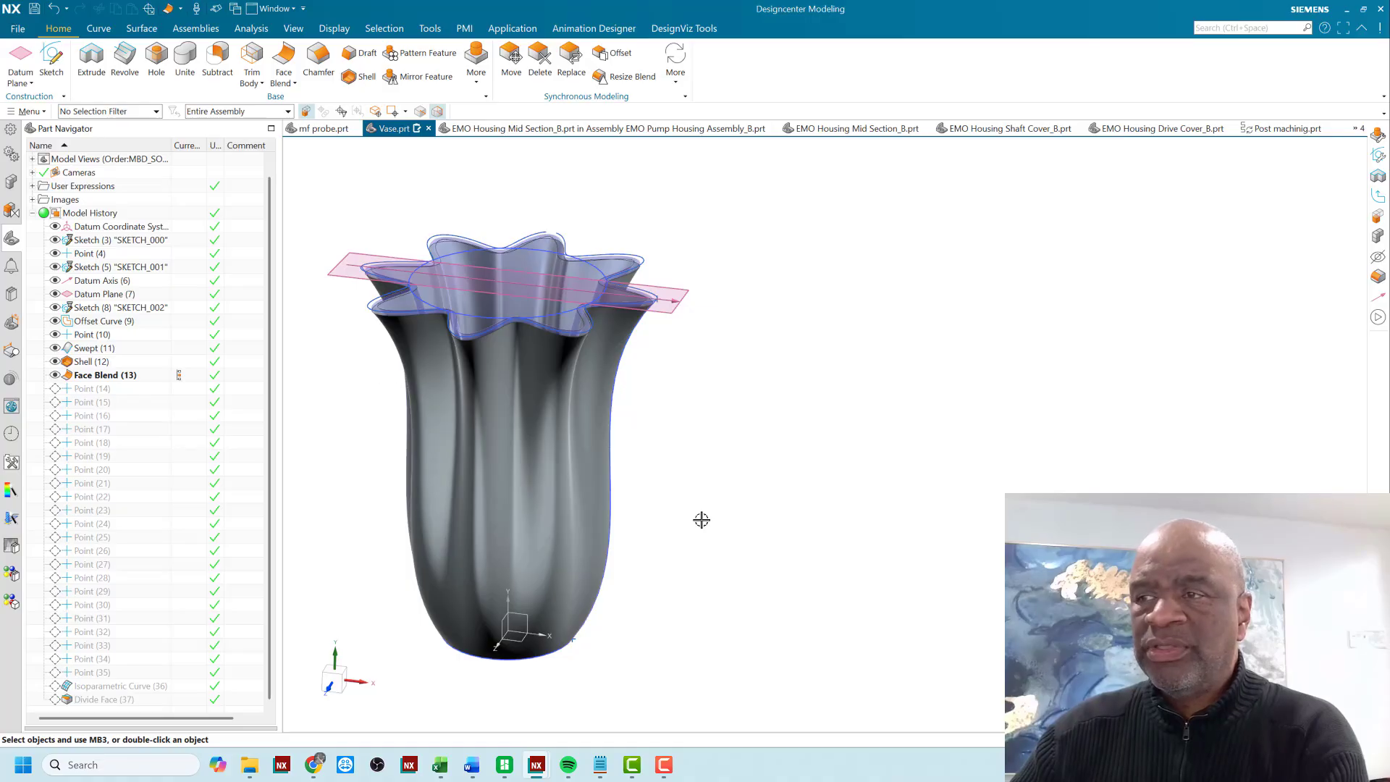
pyautogui.moveTo(709, 478); pyautogui.dragTo(664, 459, button='middle')
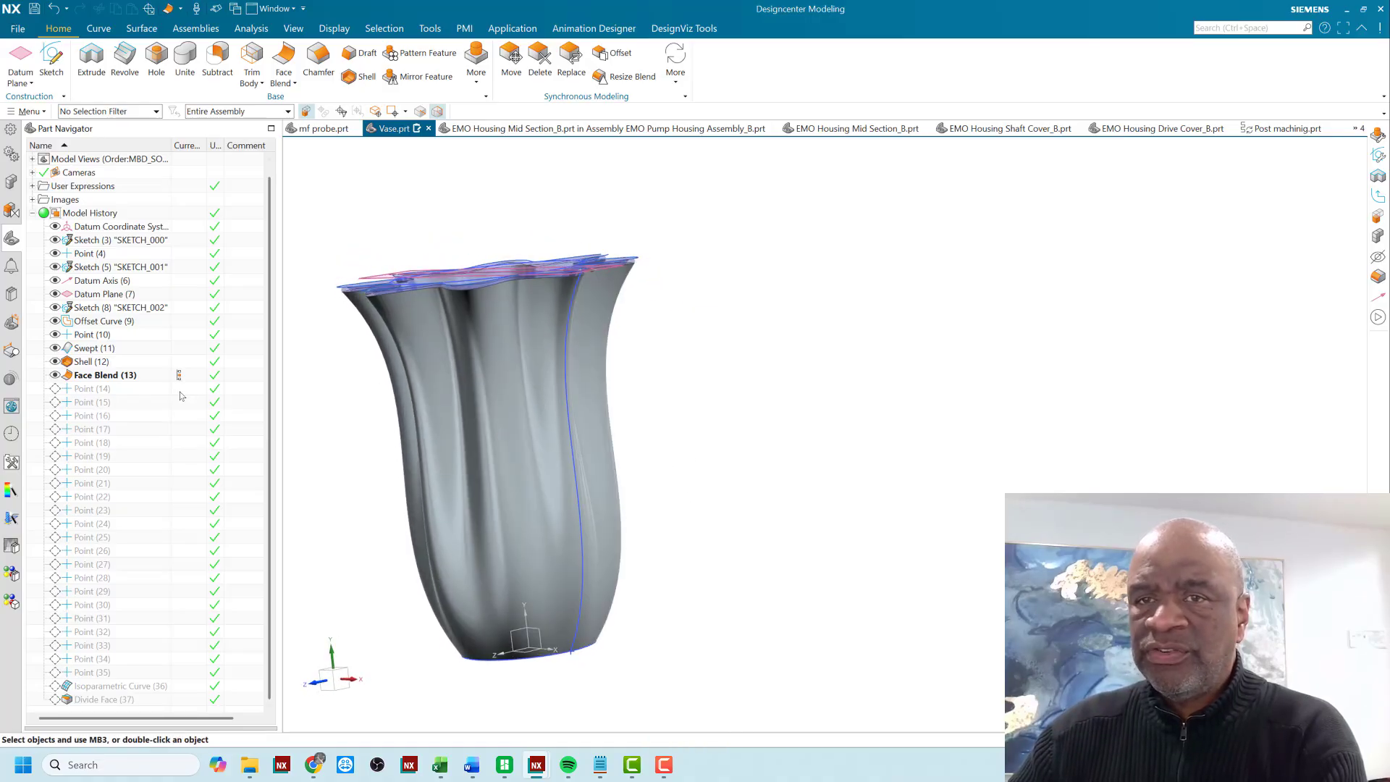
pyautogui.click(180, 392)
pyautogui.click(179, 403)
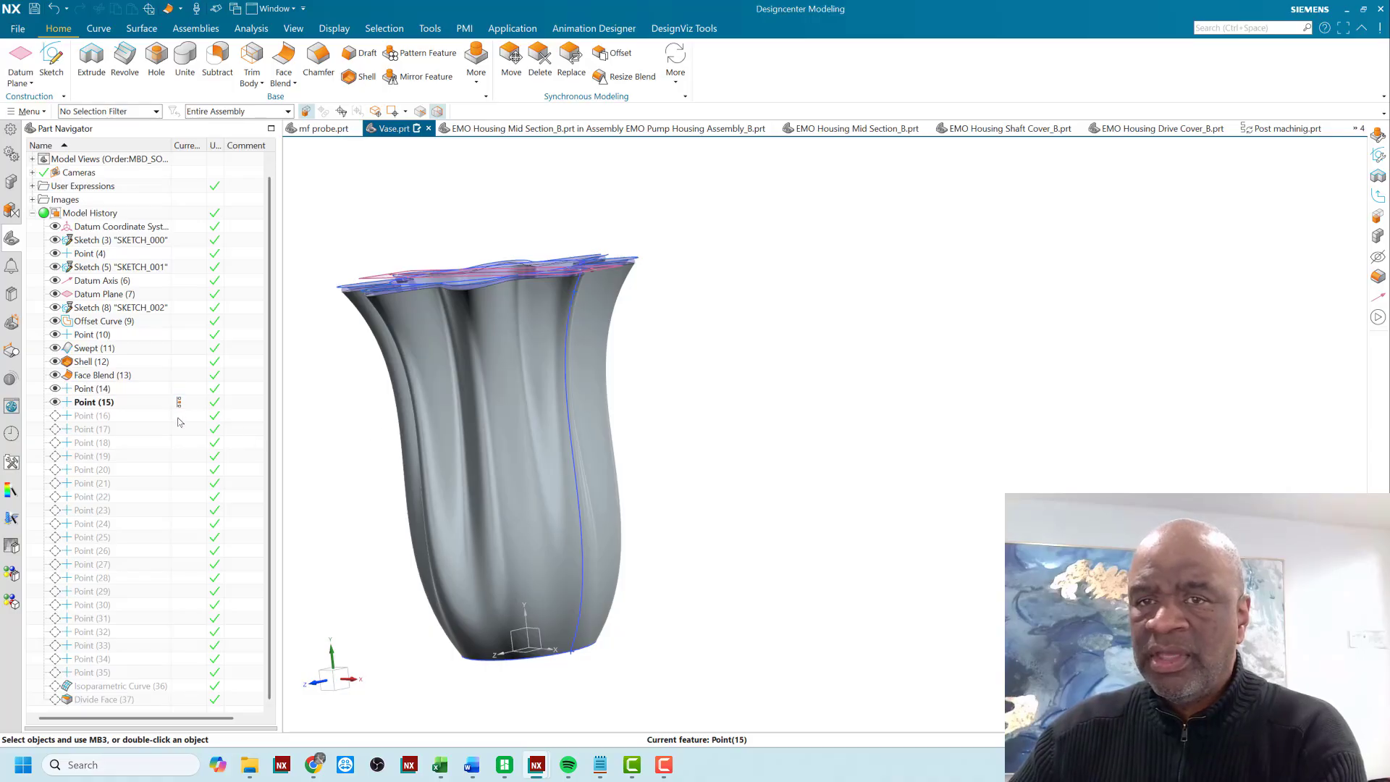
pyautogui.click(179, 417)
pyautogui.click(180, 646)
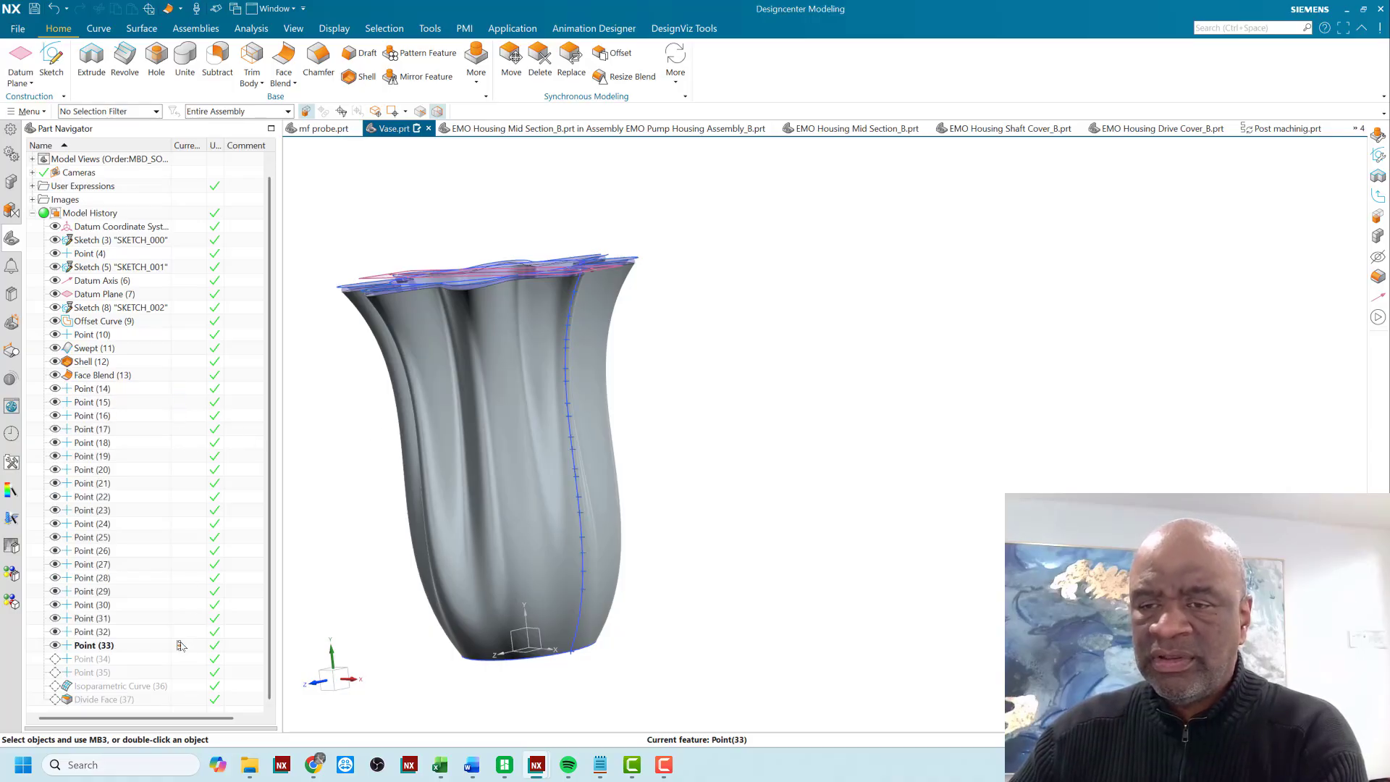
# - Examine the points spaced along the vase's side profile curve and advance the model history to Point (35)
pyautogui.scroll(5, 575, 300)
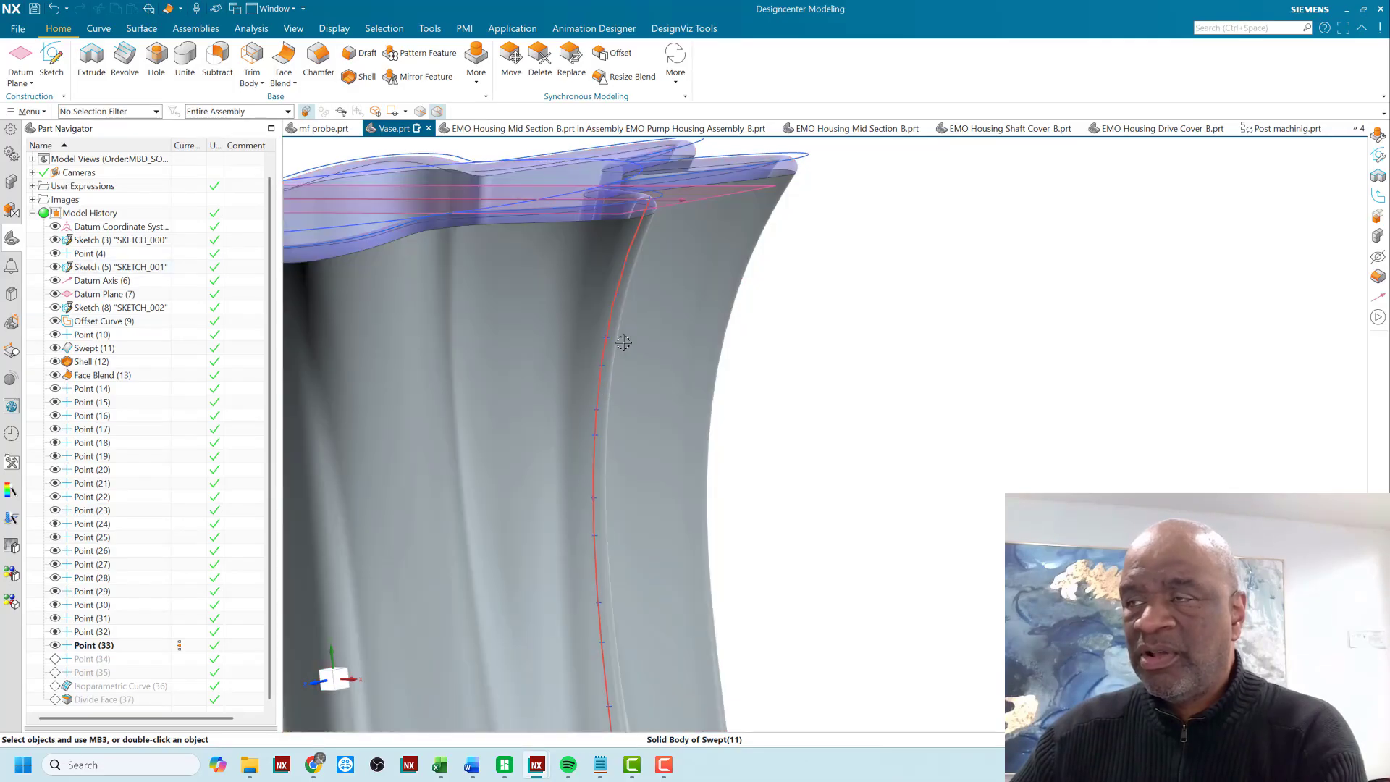
pyautogui.scroll(-5, 621, 329)
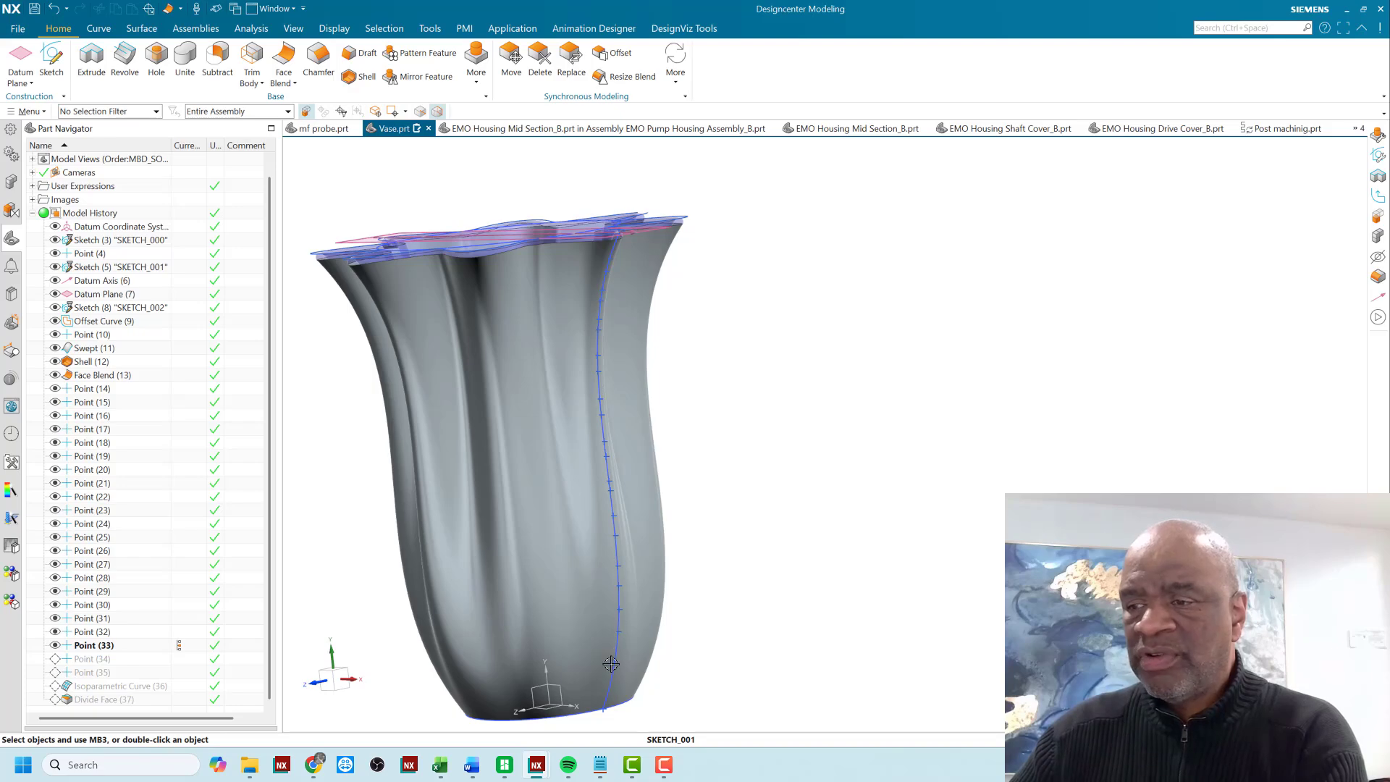
pyautogui.moveTo(726, 358); pyautogui.dragTo(690, 336, button='middle')
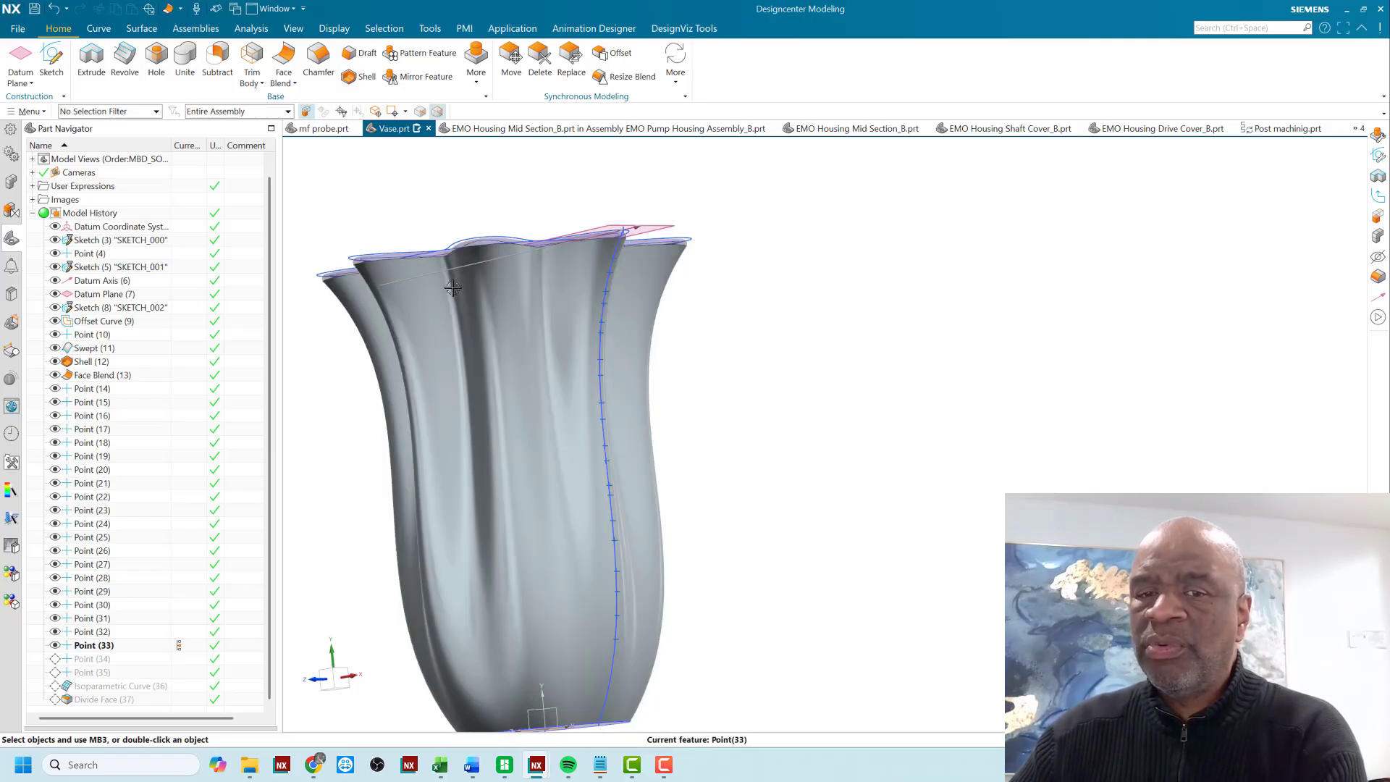
pyautogui.scroll(-3, 464, 261)
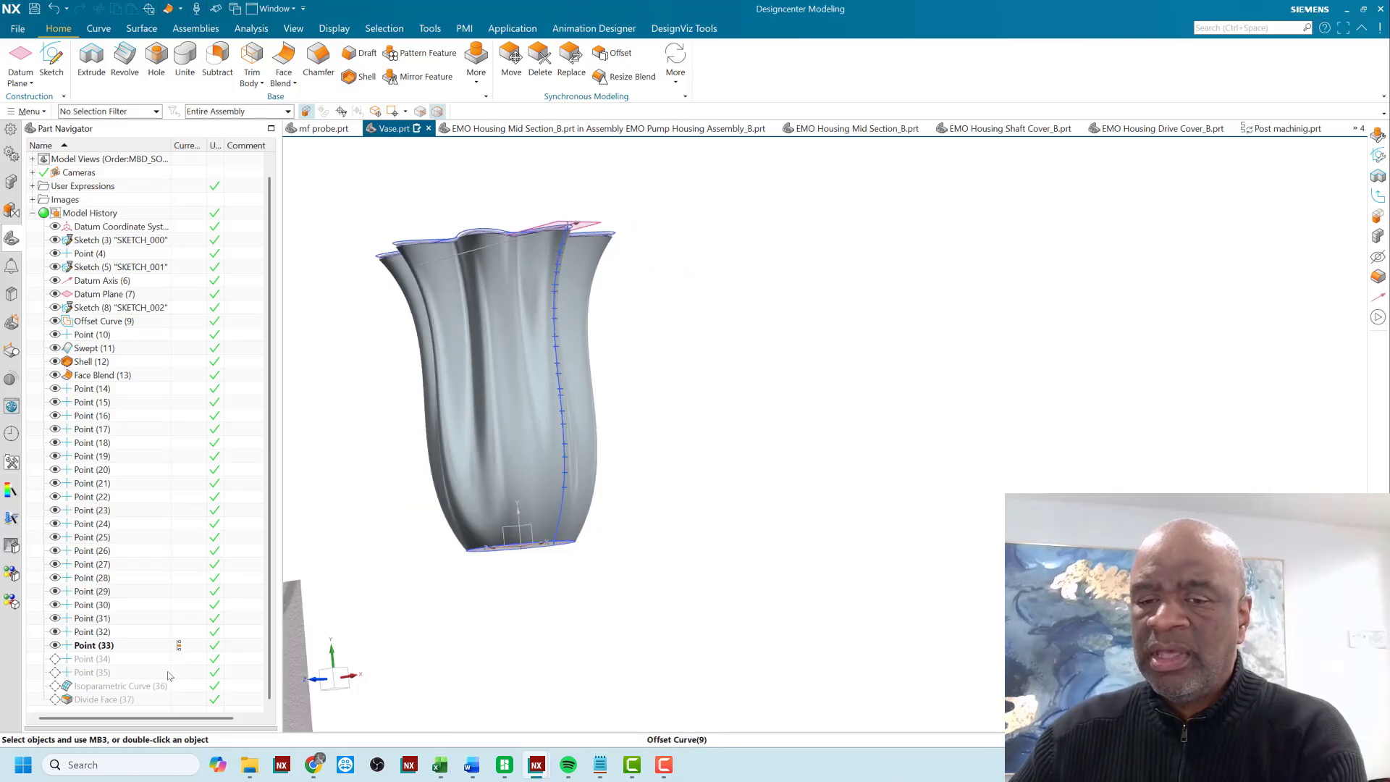
pyautogui.click(176, 673)
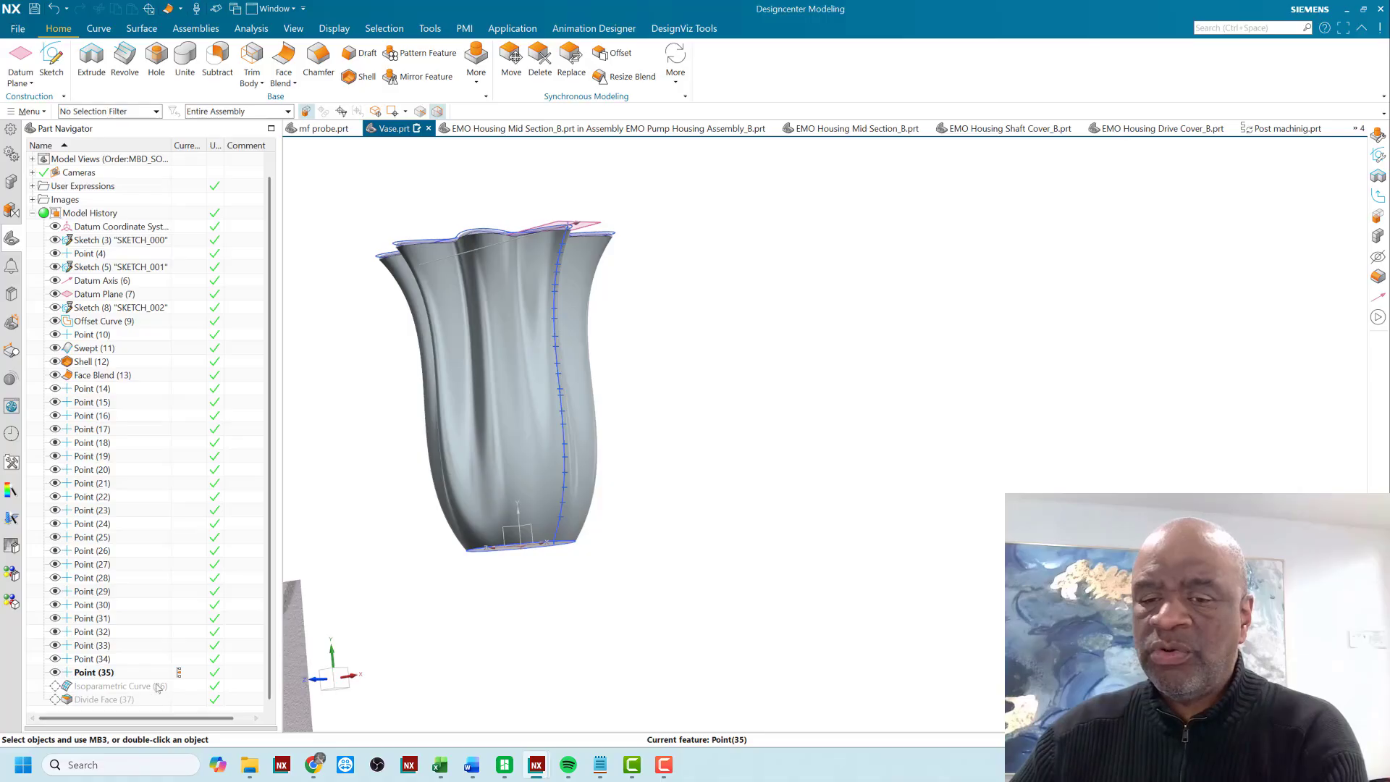
# - Advance the model history to Isoparametric Curve (36) and examine the horizontal curves around the vase body
pyautogui.click(181, 688)
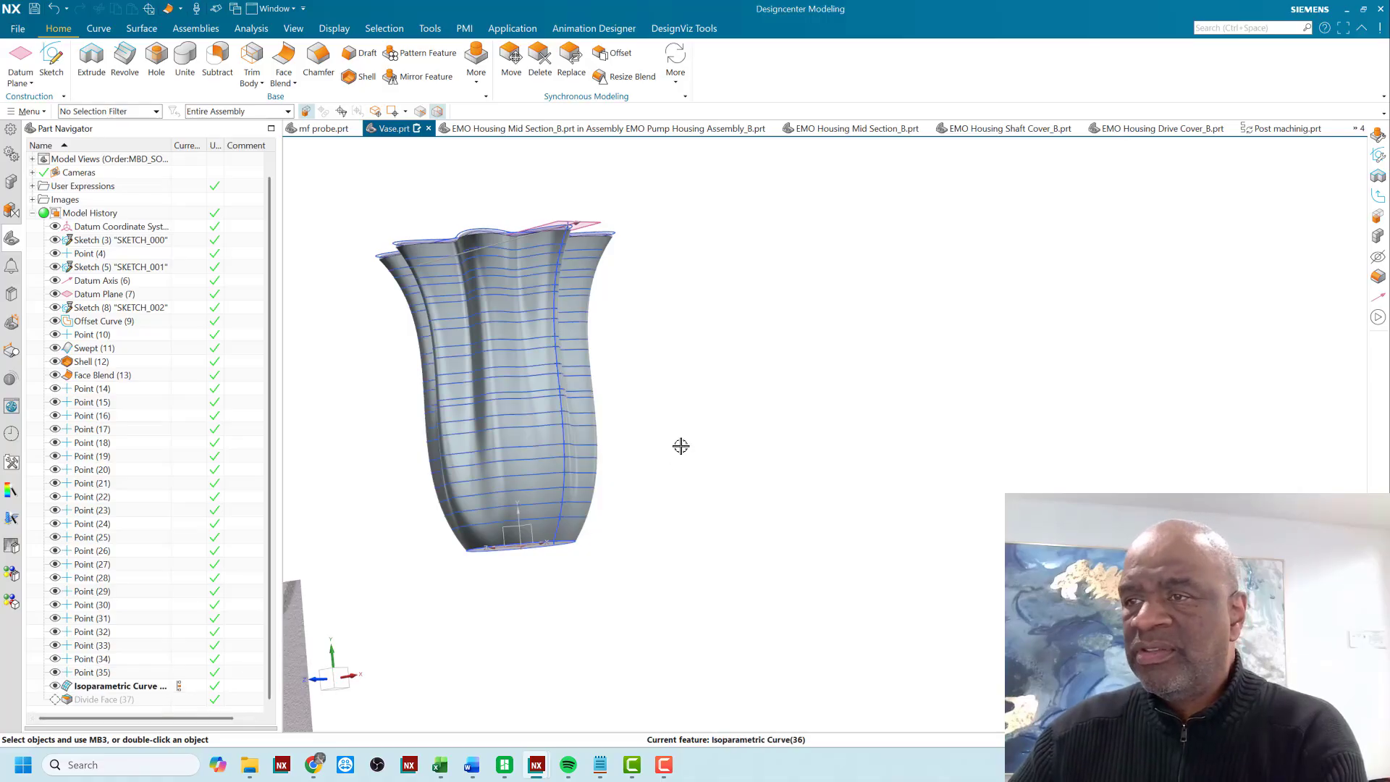
pyautogui.moveTo(680, 444)
pyautogui.mouseDown(button='middle')
pyautogui.moveTo(684, 483)
pyautogui.moveTo(739, 447)
pyautogui.moveTo(745, 425)
pyautogui.moveTo(676, 469)
pyautogui.mouseUp(button='middle')
pyautogui.scroll(3, 598, 344)
pyautogui.scroll(-2, 726, 415)
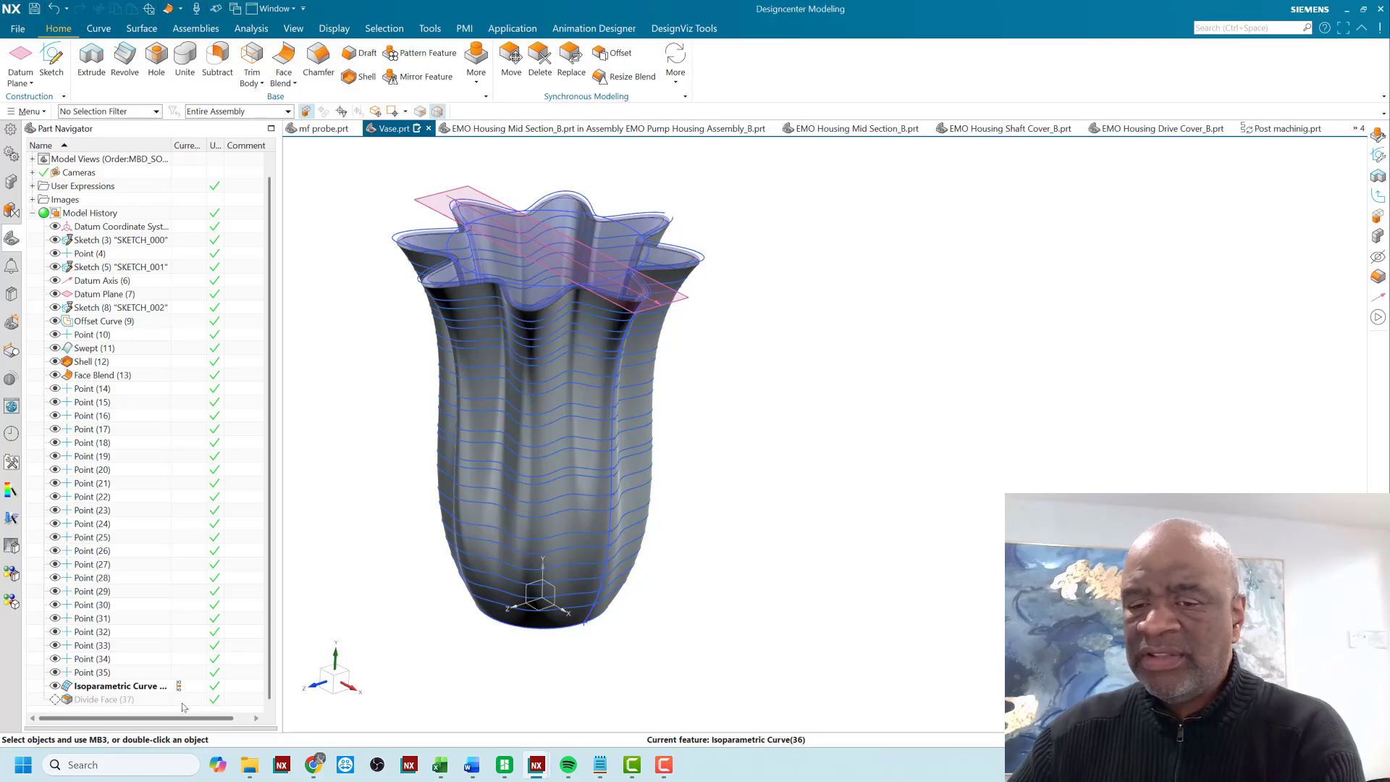
# - Advance the model history to Divide Face (37) and examine the bands the curves cut into the vase walls
pyautogui.click(209, 690)
pyautogui.moveTo(726, 439)
pyautogui.mouseDown(button='middle')
pyautogui.moveTo(732, 416)
pyautogui.moveTo(724, 437)
pyautogui.mouseUp(button='middle')
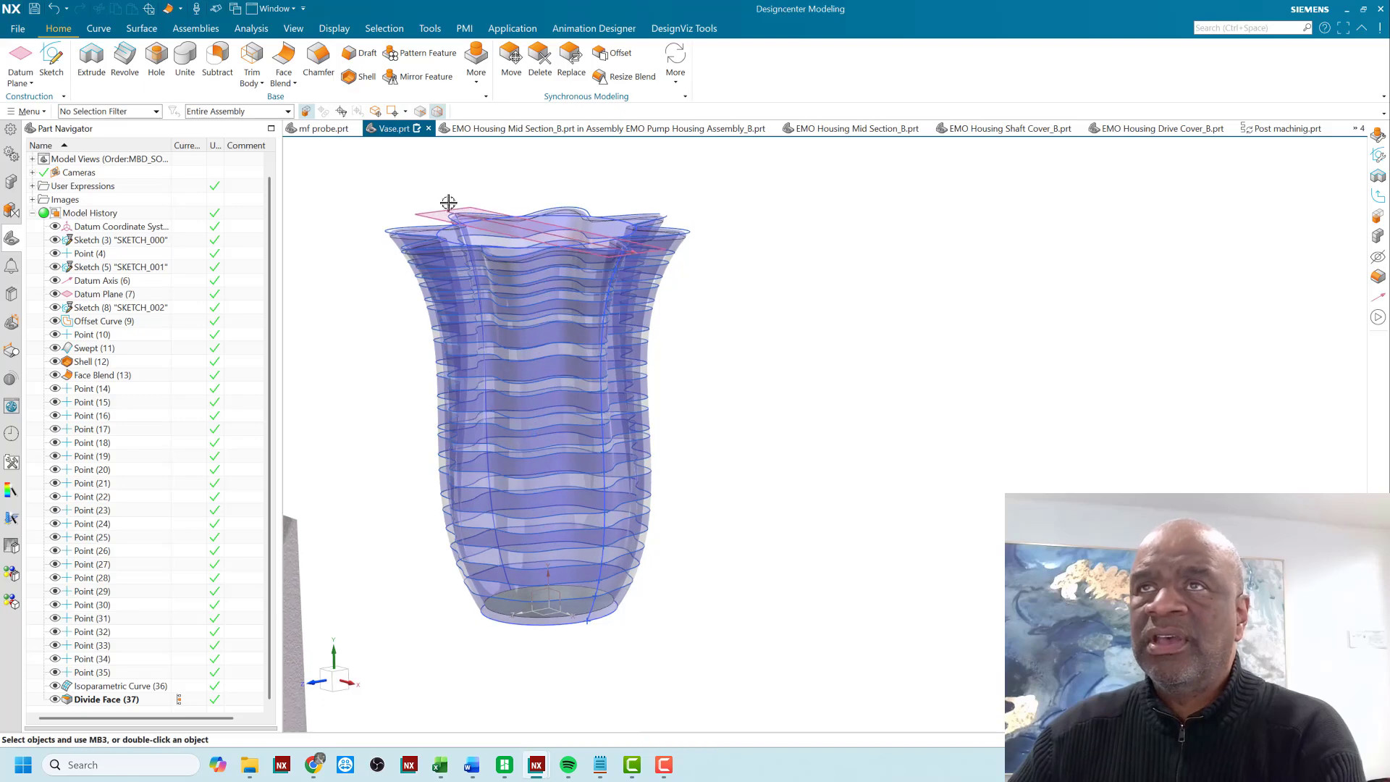
pyautogui.click(336, 29)
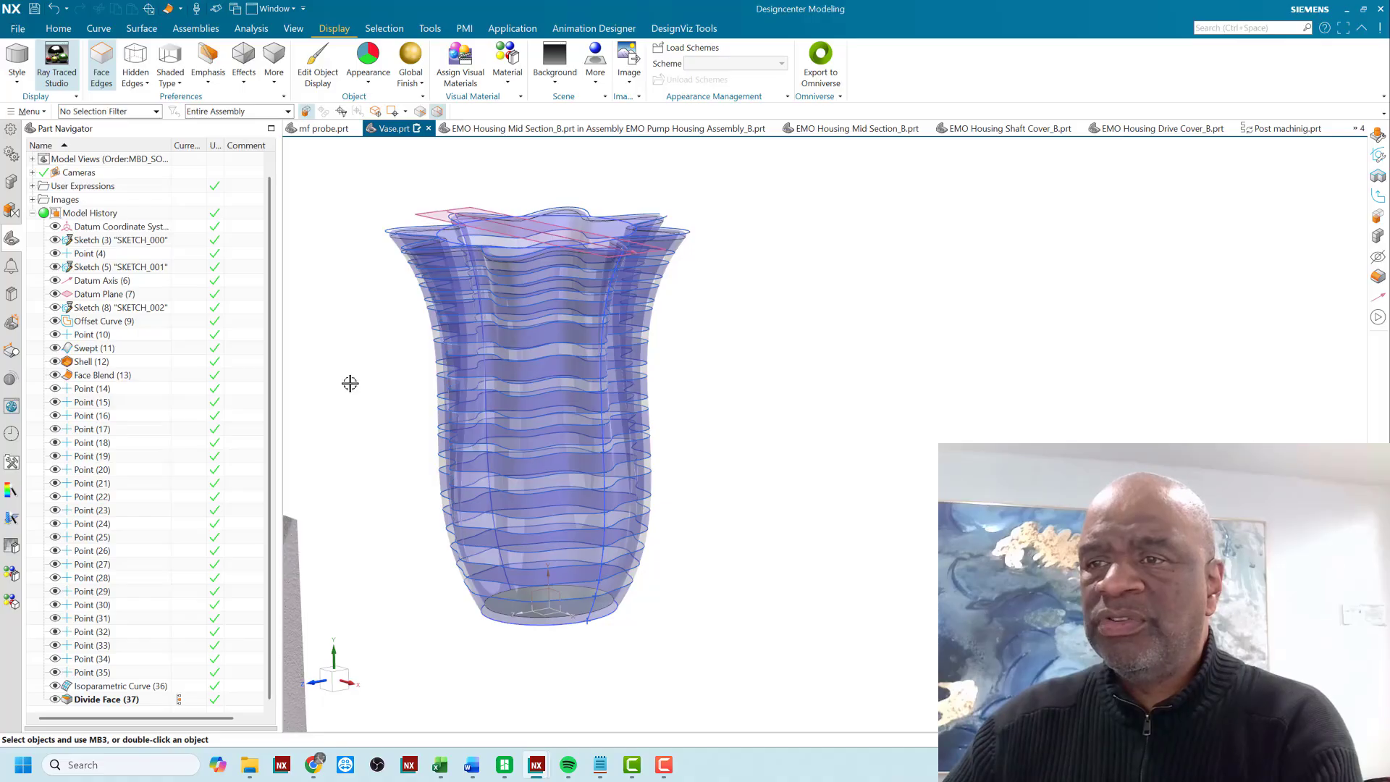
pyautogui.scroll(2, 357, 355)
pyautogui.scroll(-2, 357, 354)
pyautogui.keyDown('shift'); pyautogui.moveTo(356, 359); pyautogui.dragTo(385, 373, button='middle'); pyautogui.keyUp('shift')
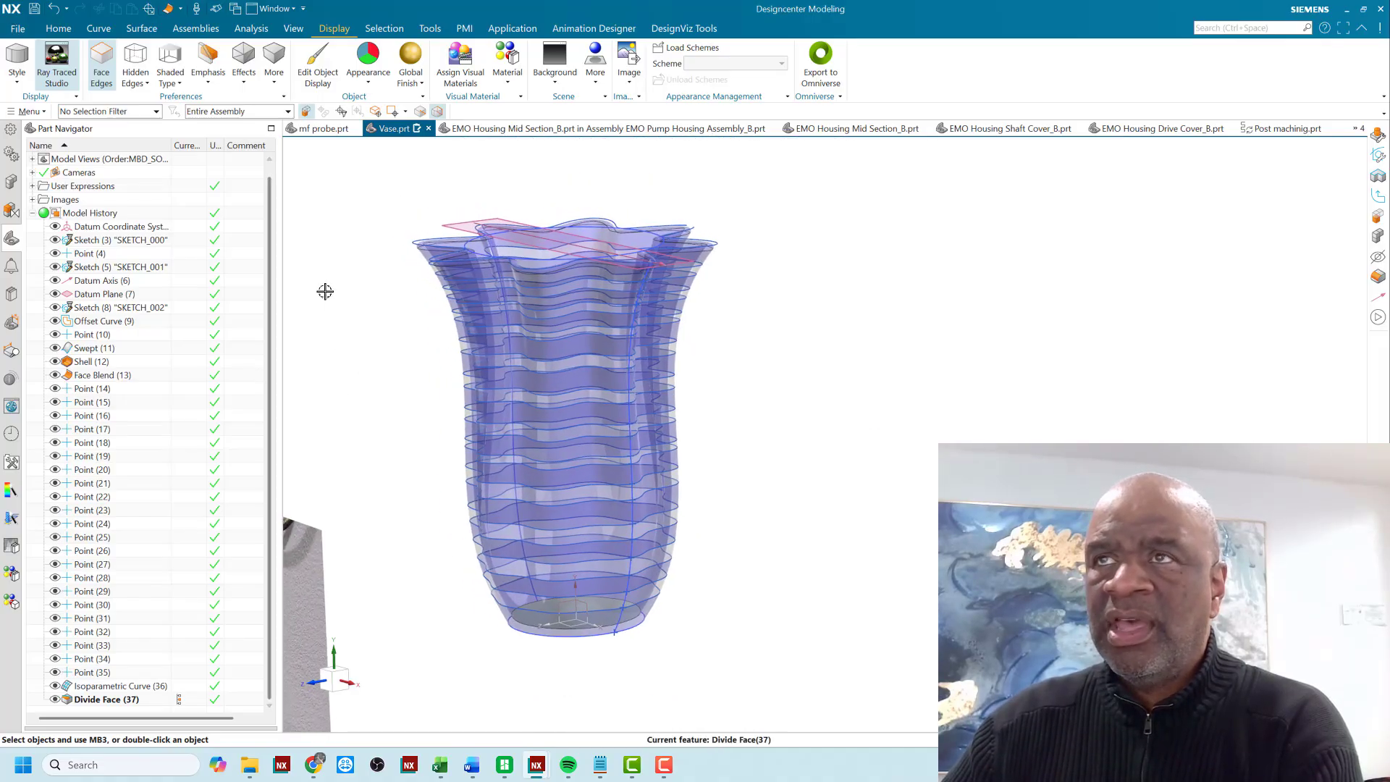
pyautogui.moveTo(326, 291); pyautogui.dragTo(333, 298, button='middle')
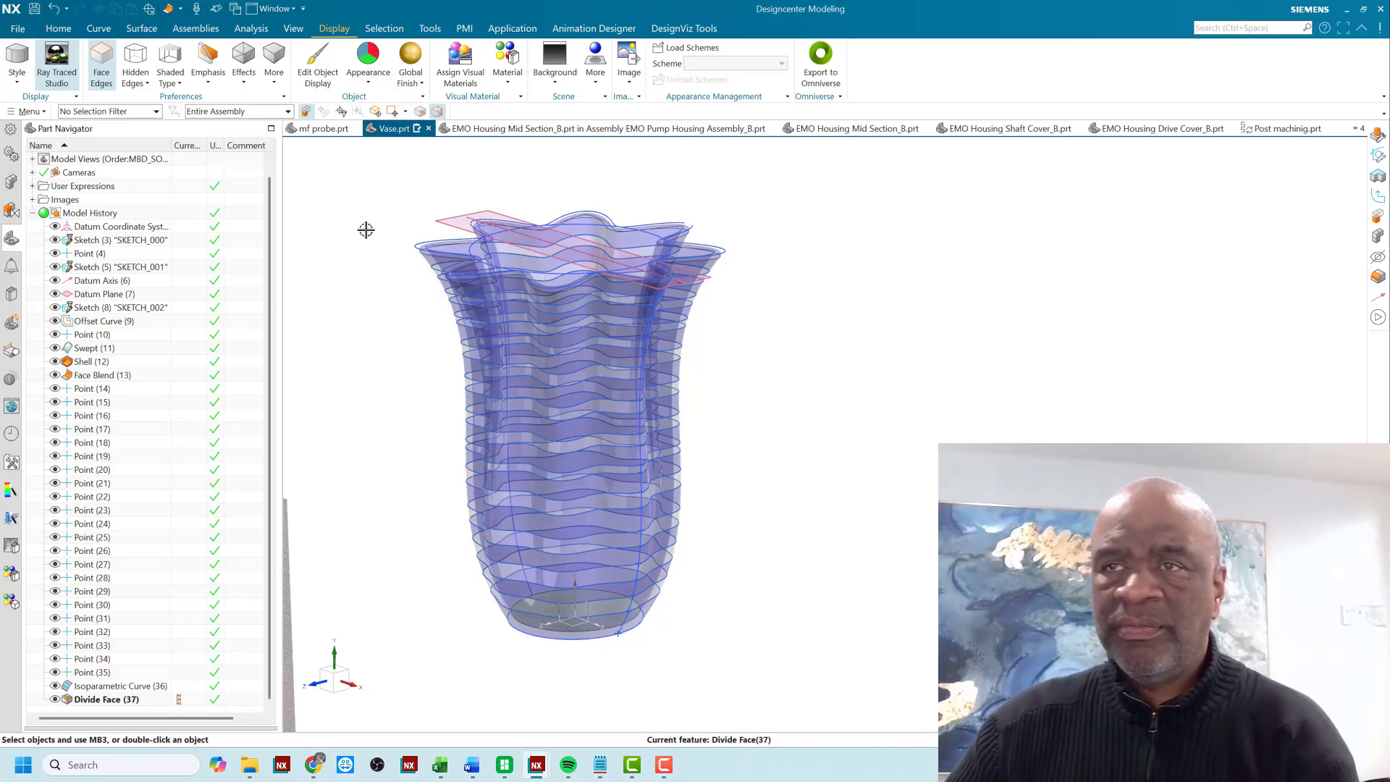
# - Hide all datum planes, datum axes, sketches, curves and coordinate systems around the vase
pyautogui.hotkey('ctrl', 'w')
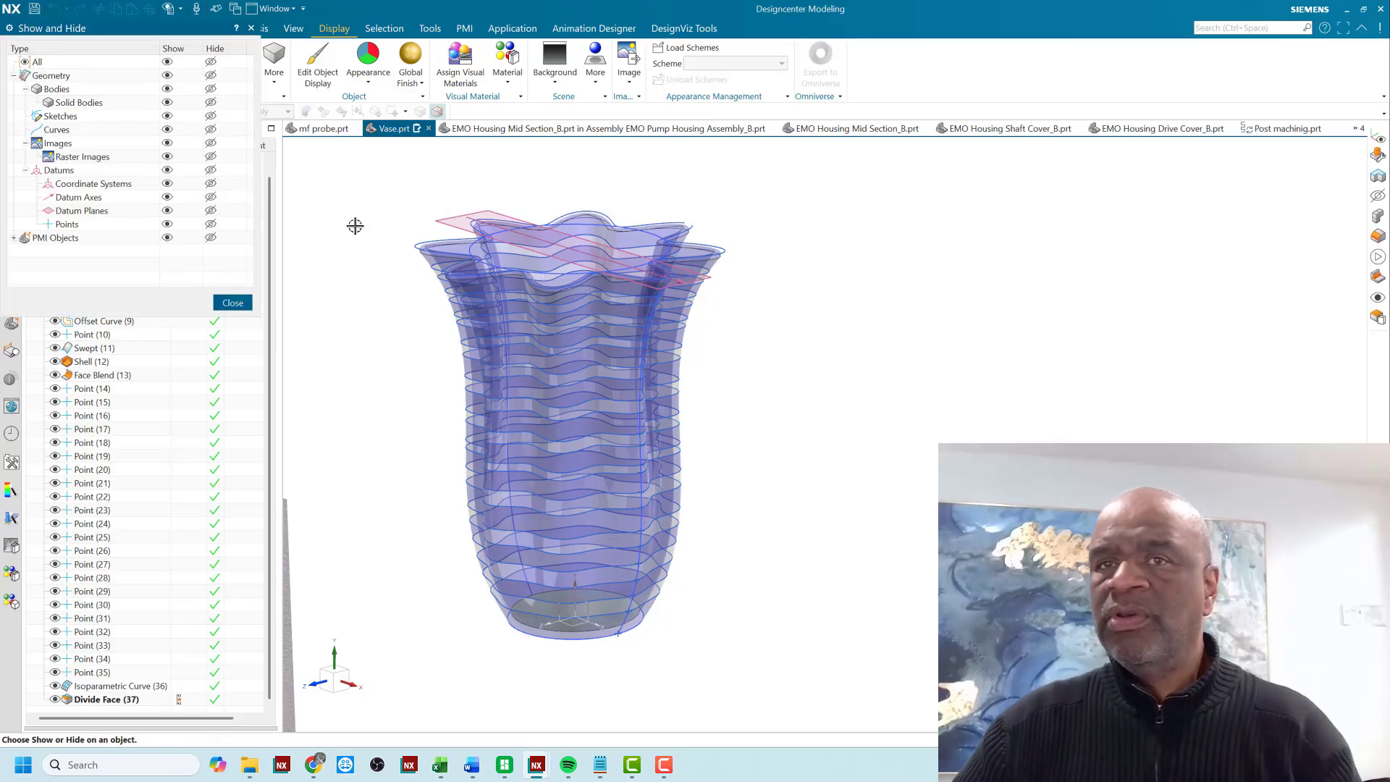
pyautogui.click(210, 210)
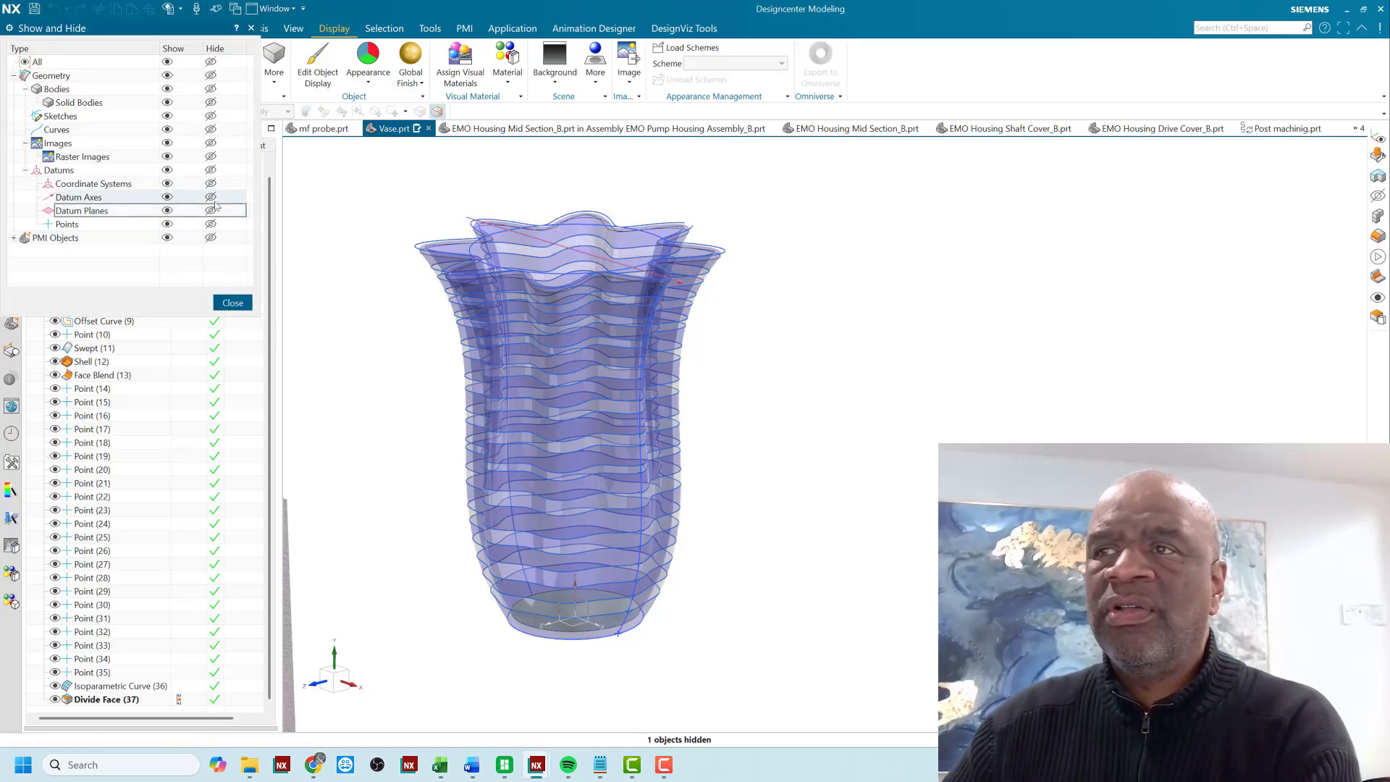
pyautogui.click(210, 197)
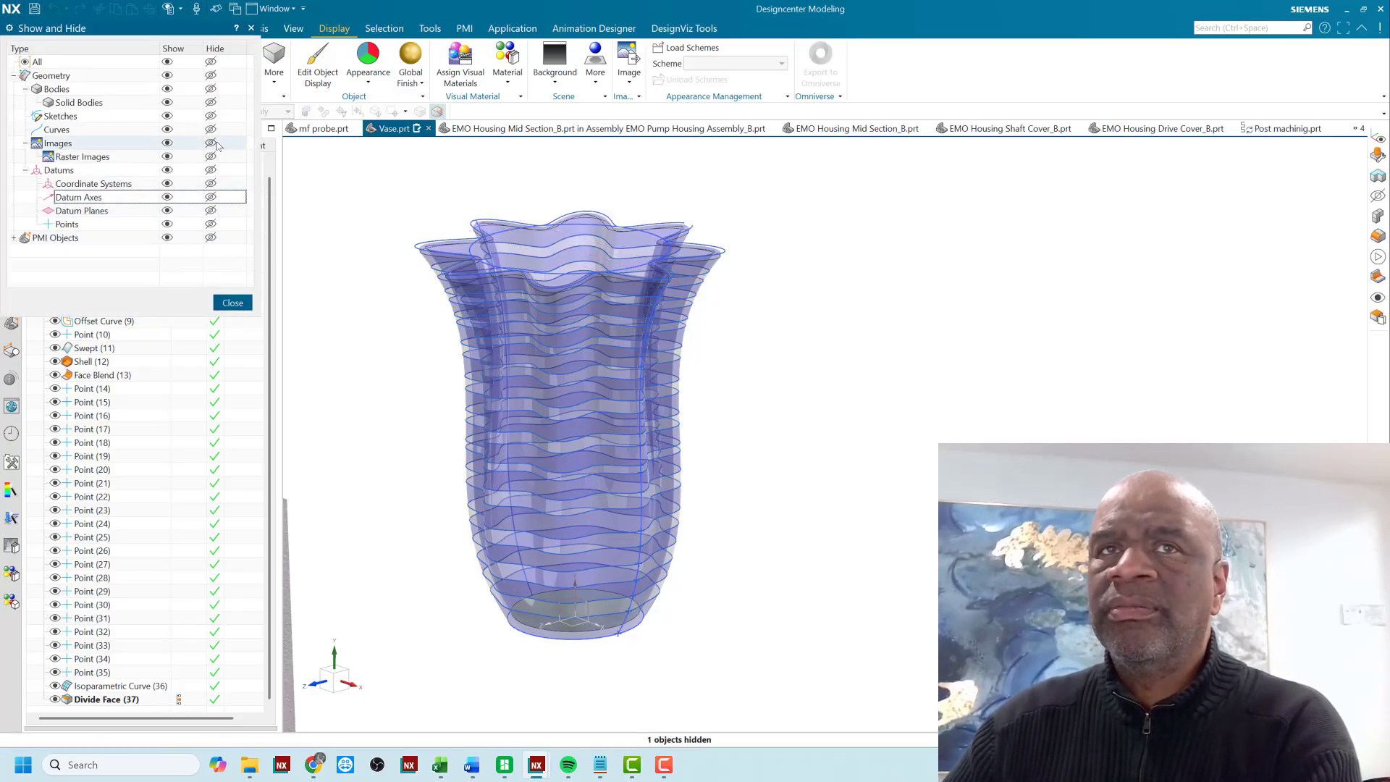
pyautogui.click(210, 115)
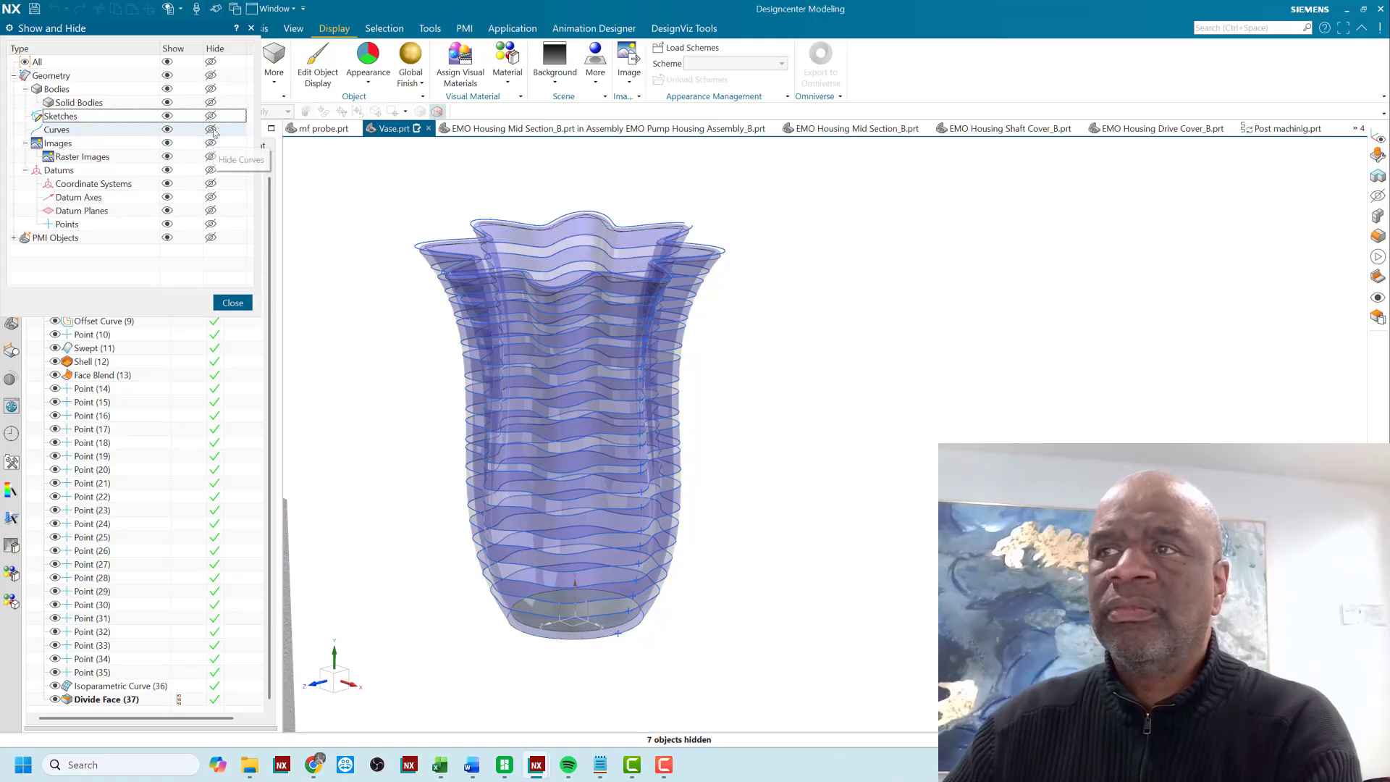
pyautogui.click(211, 130)
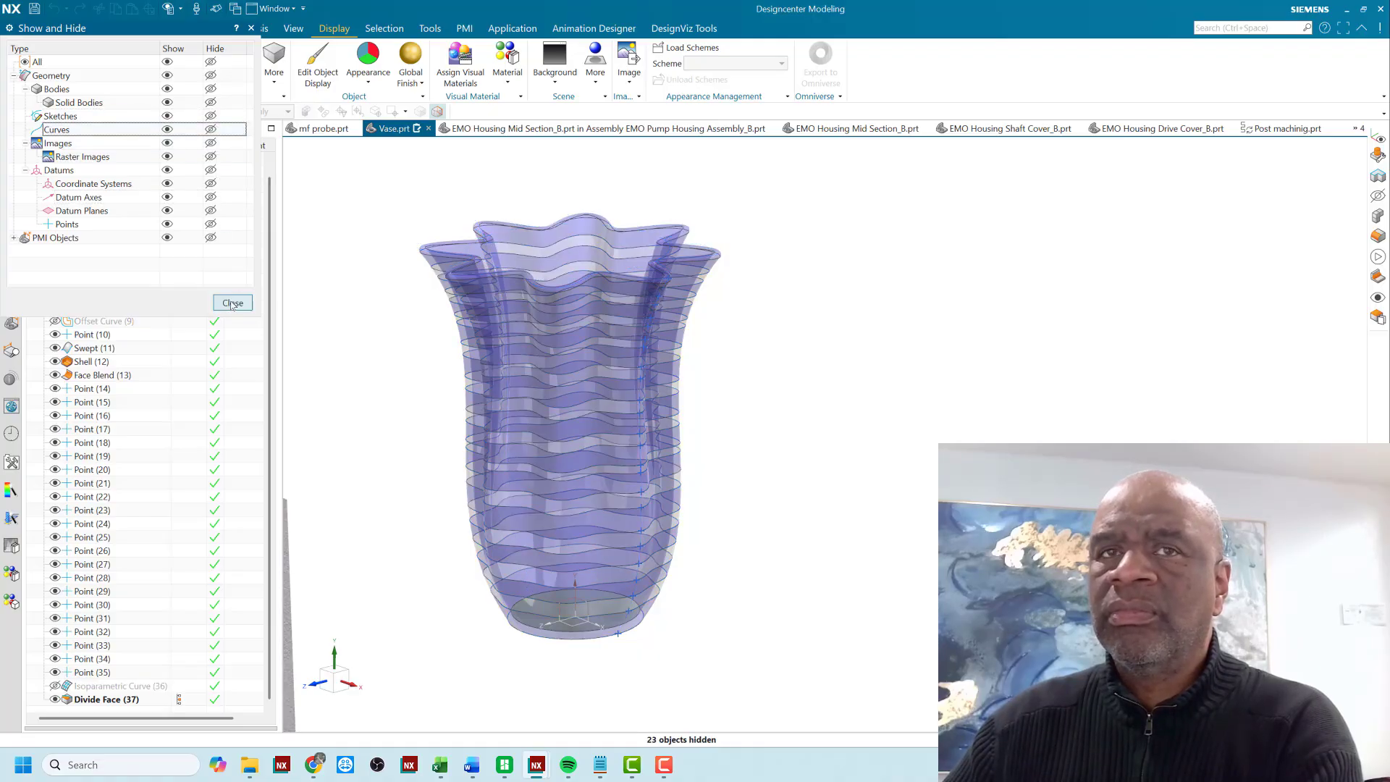
pyautogui.click(210, 184)
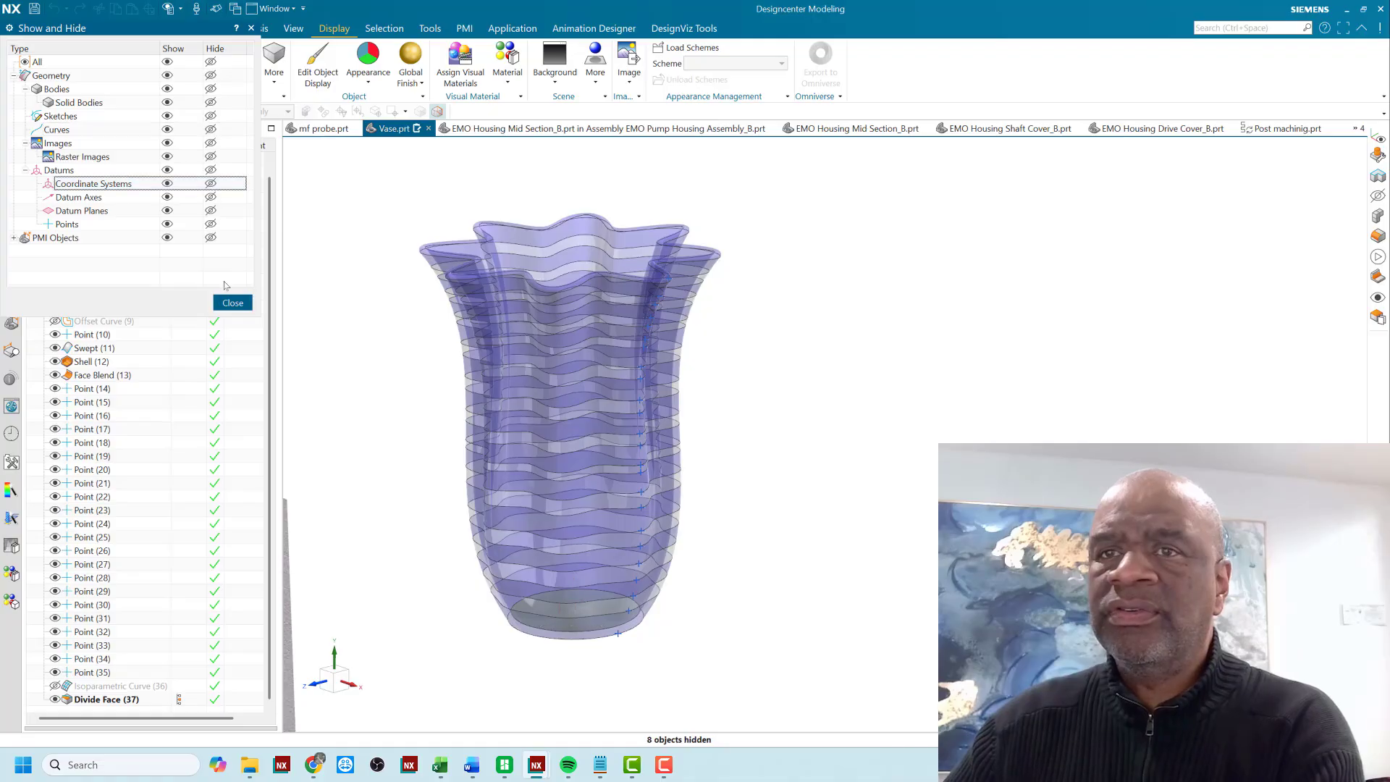
pyautogui.click(232, 303)
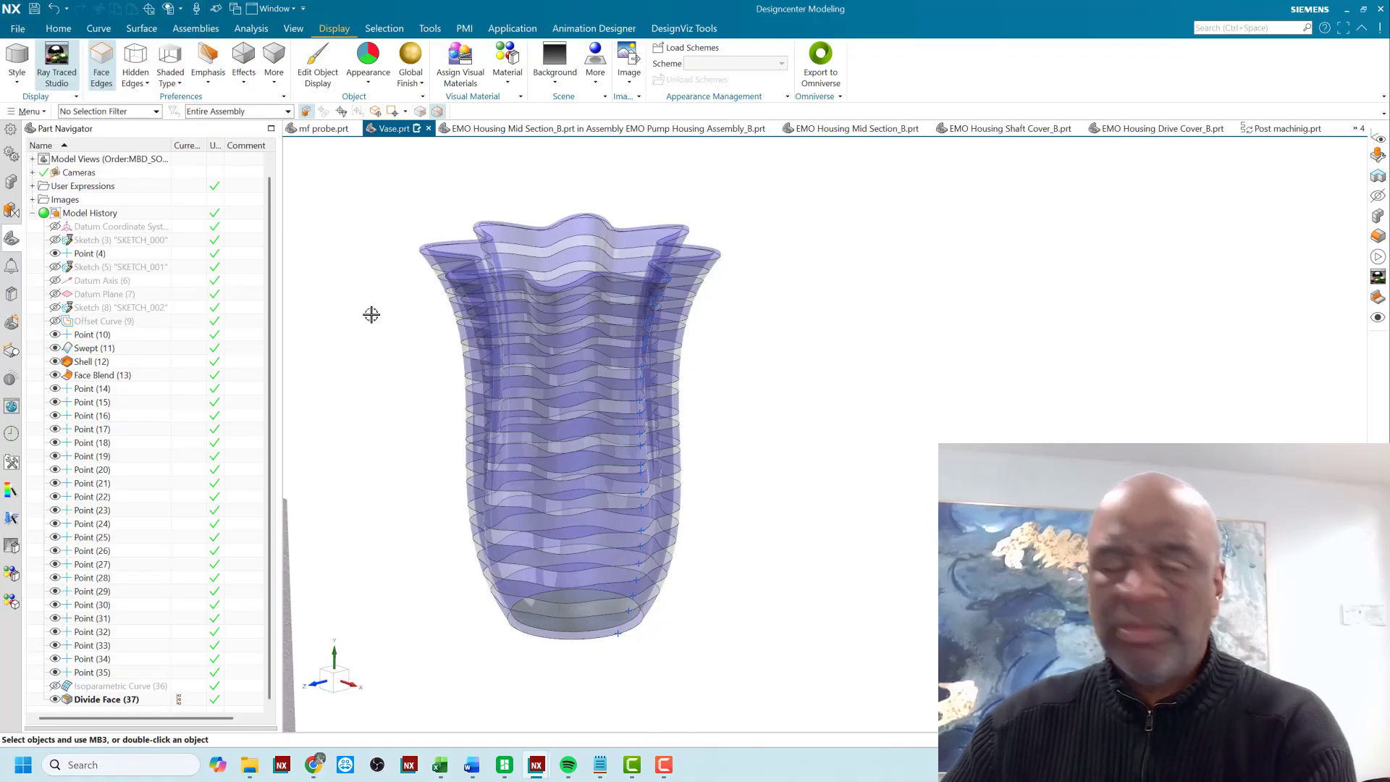
# - Hide all the points so that only the vase body is displayed
pyautogui.hotkey('ctrl', 'w')
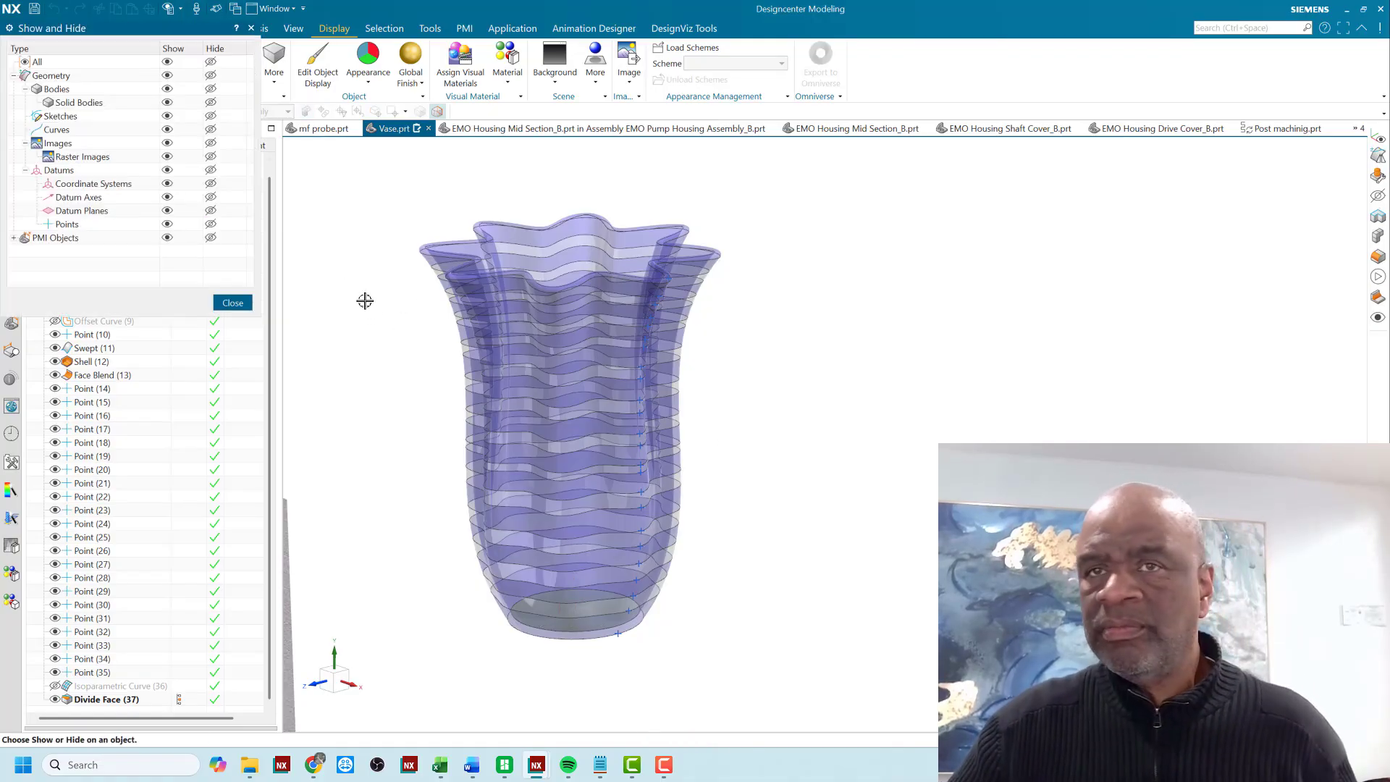
pyautogui.click(210, 224)
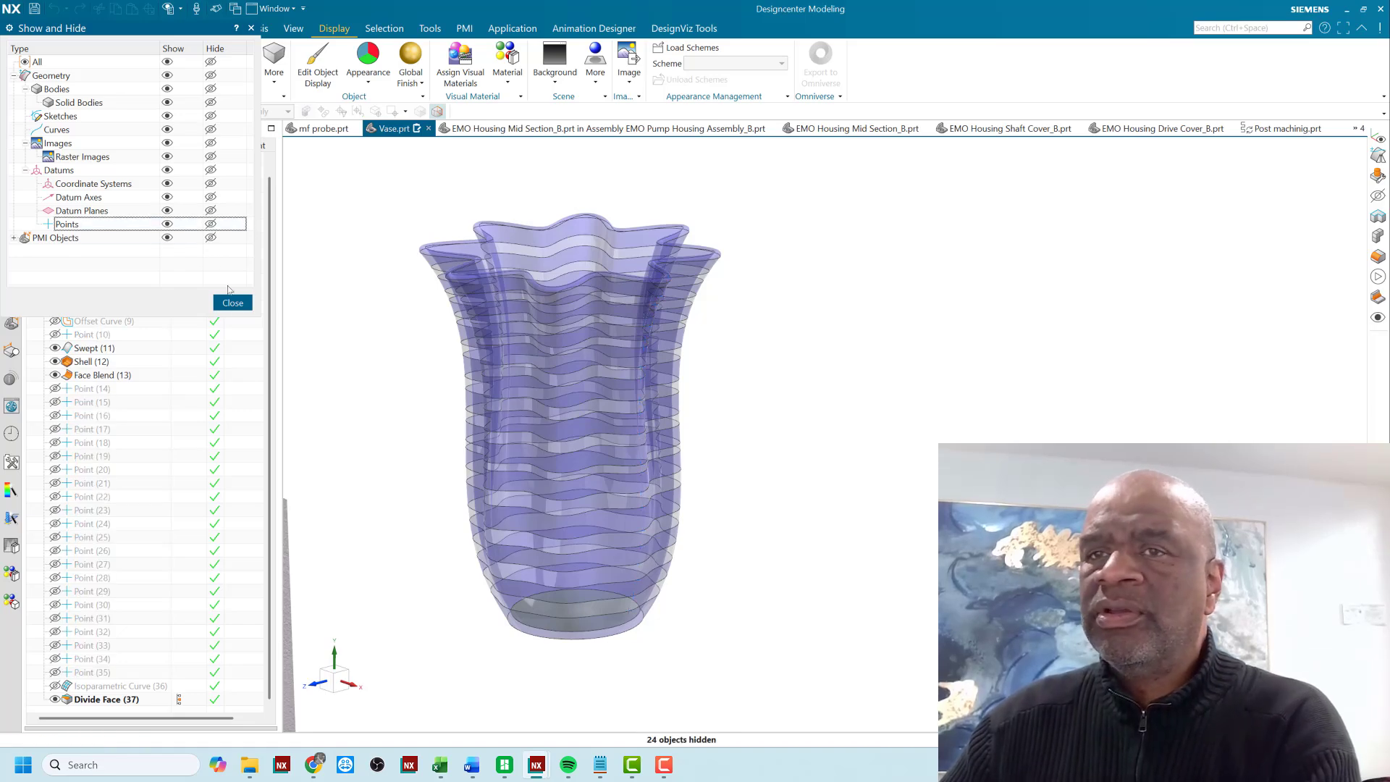
pyautogui.click(232, 303)
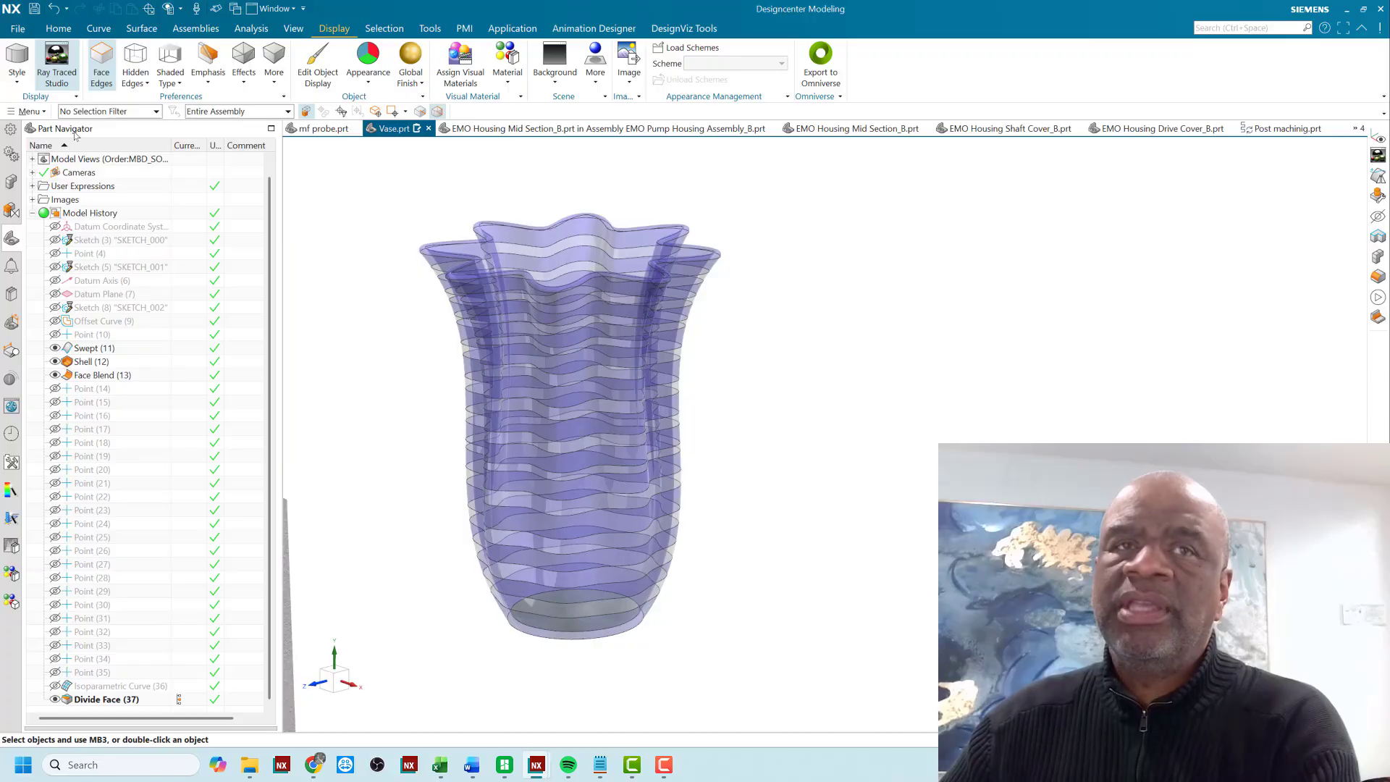
# - Render the vase in Ray Traced Studio, widen the render window and frame the vase larger and nearer its centre
pyautogui.click(58, 61)
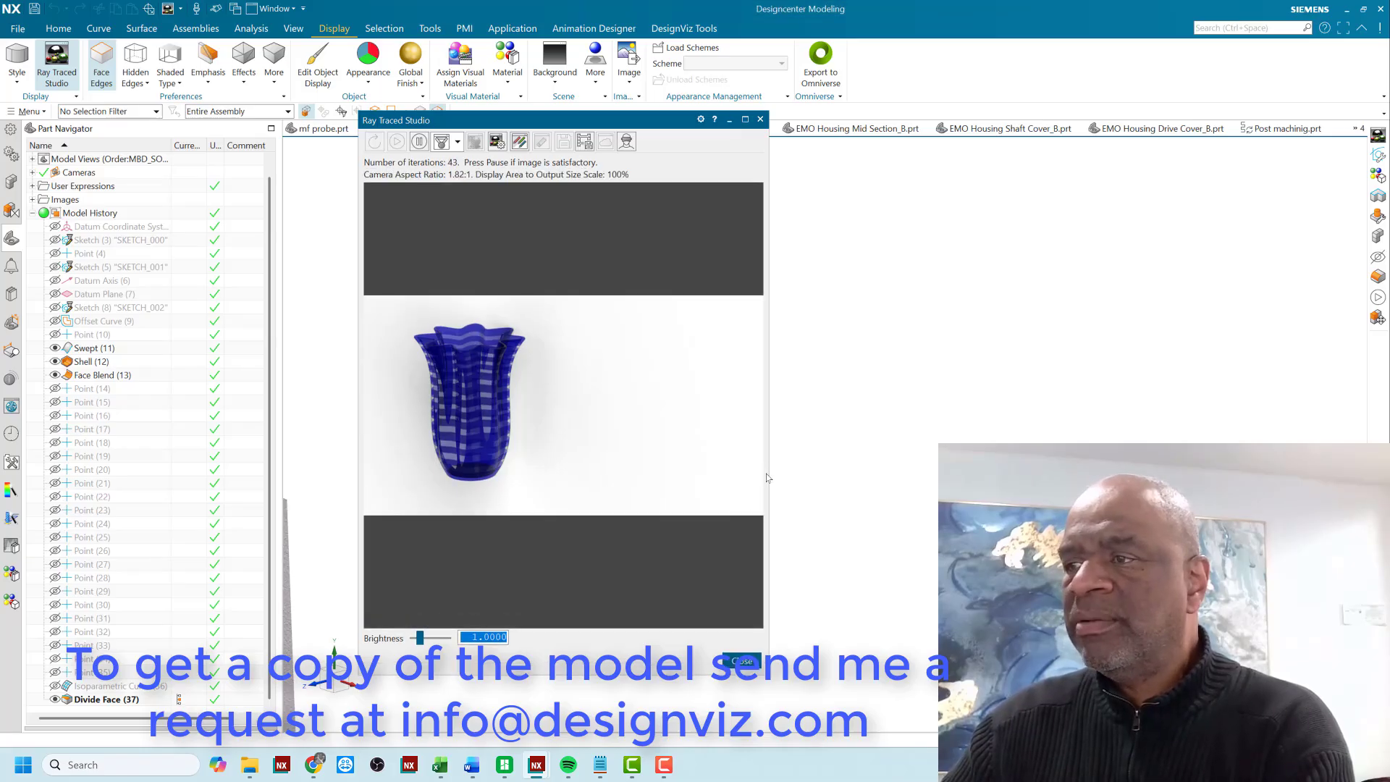
pyautogui.moveTo(768, 473); pyautogui.dragTo(1073, 473)
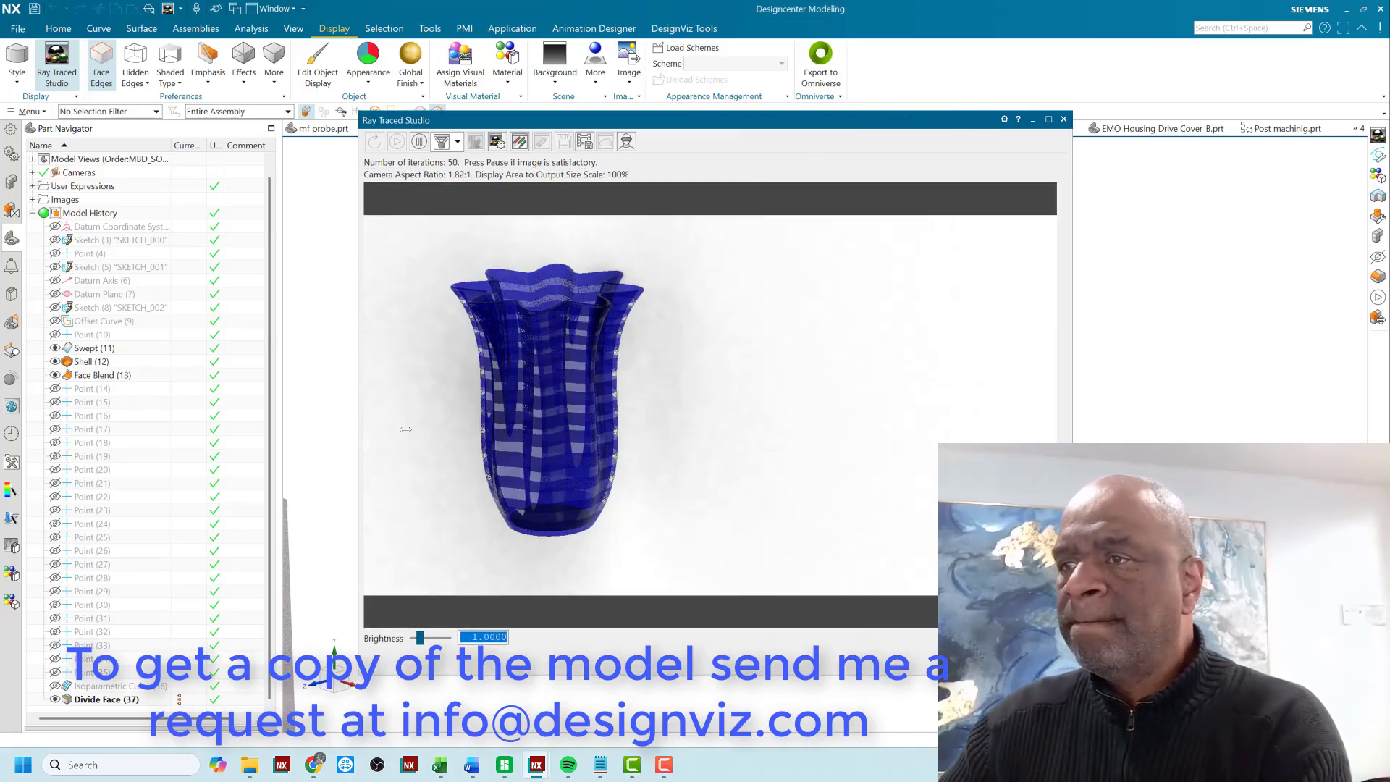
pyautogui.moveTo(431, 412)
pyautogui.keyDown('shift'); pyautogui.mouseDown(button='middle')
pyautogui.moveTo(554, 444)
pyautogui.moveTo(528, 413)
pyautogui.mouseUp(button='middle'); pyautogui.keyUp('shift')
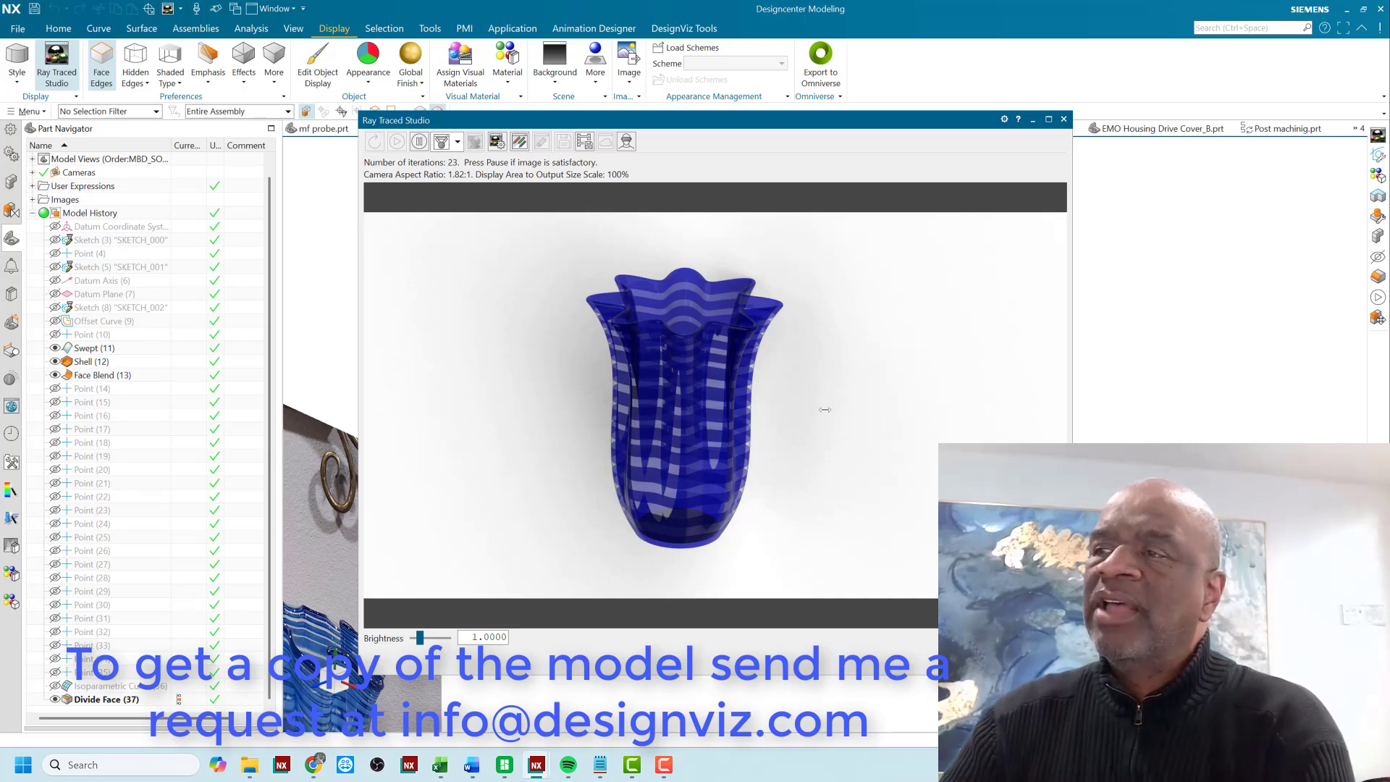
pyautogui.scroll(1, 808, 396)
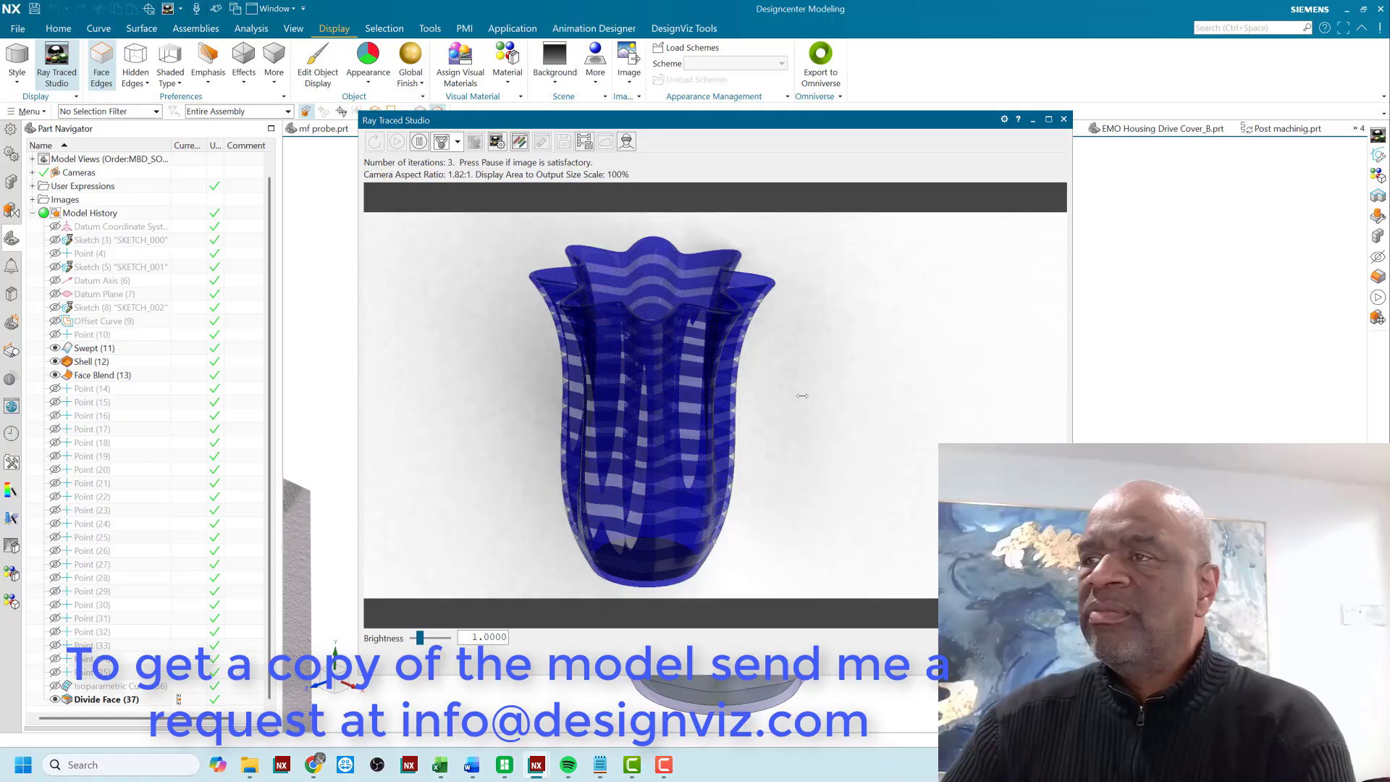